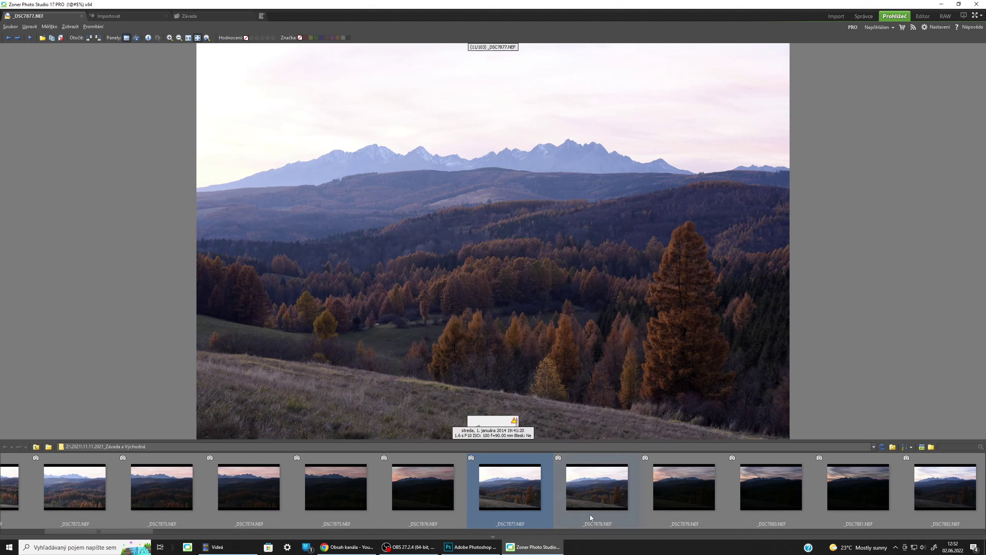
Open the raw photo _DSC7877.NEF from the filmstrip in Adobe Photoshop CC 2015.5
{"action": "right_click", "coordinate": [524, 498]}
{"action": "left_click", "coordinate": [544, 476]}
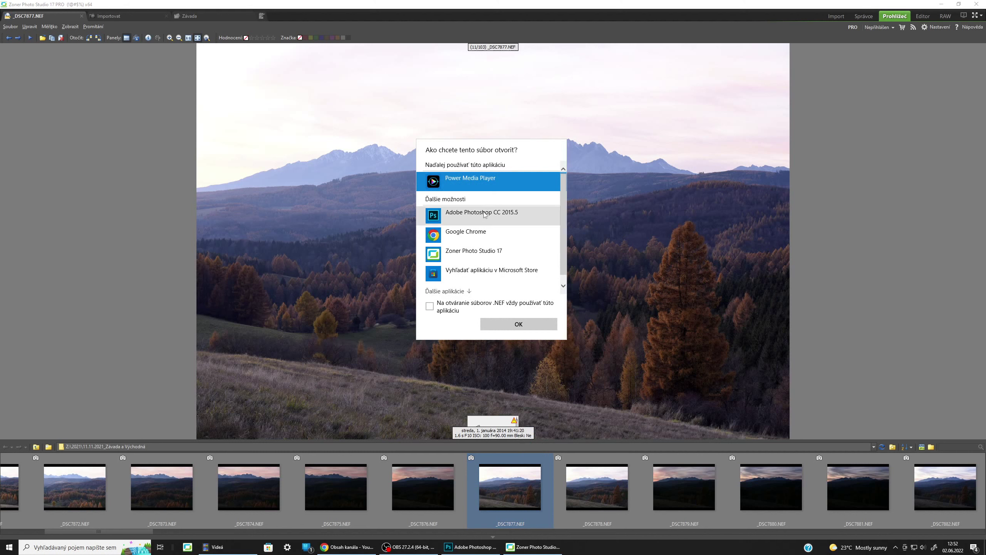
{"action": "left_click", "coordinate": [485, 215]}
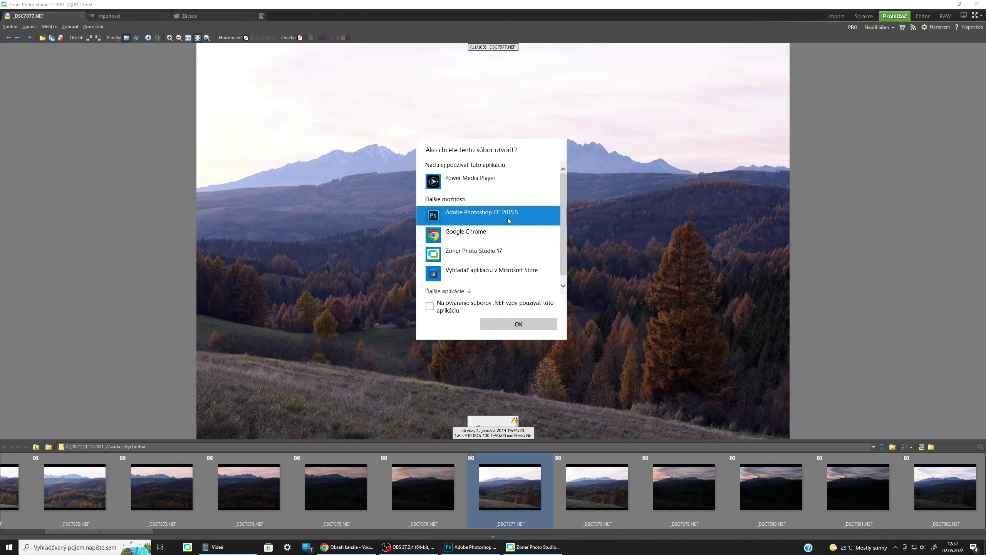
{"action": "left_click", "coordinate": [501, 325]}
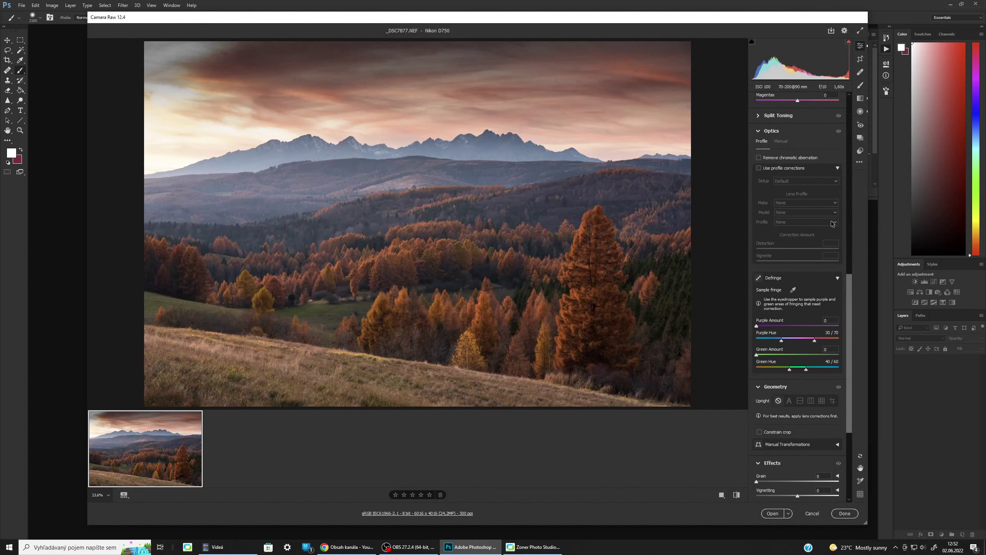
Reset the Camera Raw settings of _DSC7877.NEF to default
{"action": "left_click", "coordinate": [864, 163]}
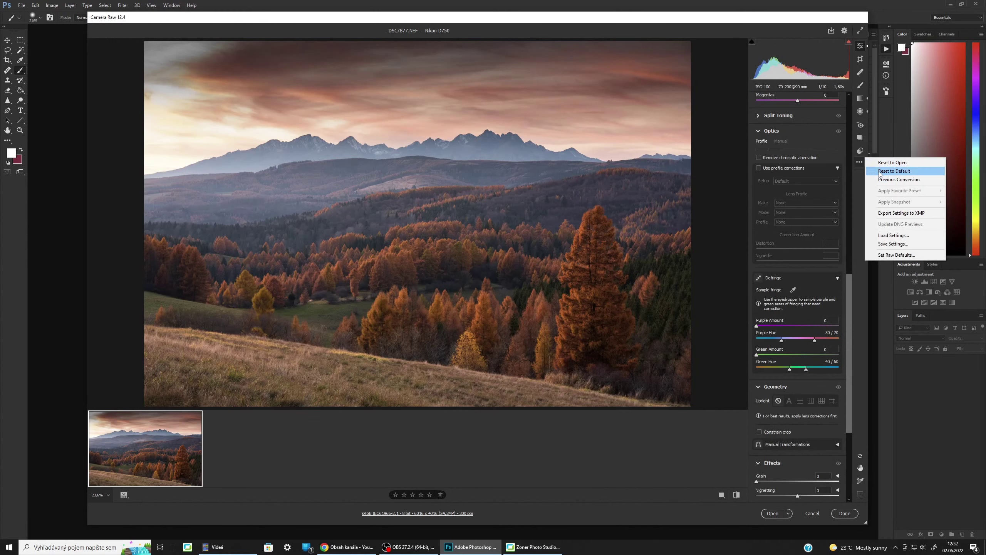
{"action": "left_click", "coordinate": [880, 171]}
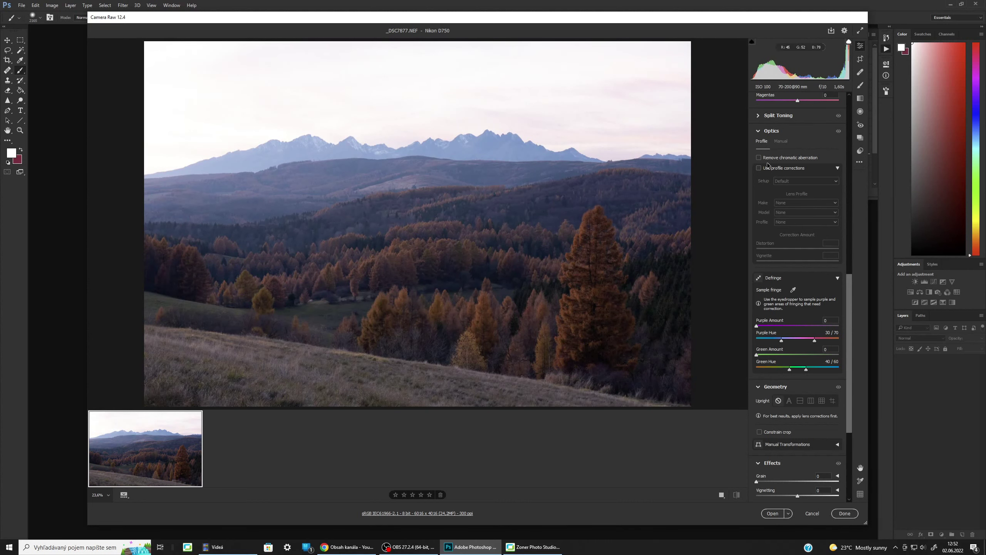
Apply the Adobe Landscape profile and lower Highlights to -100
{"action": "scroll", "coordinate": [769, 166], "scroll_direction": "up", "scroll_amount": 10}
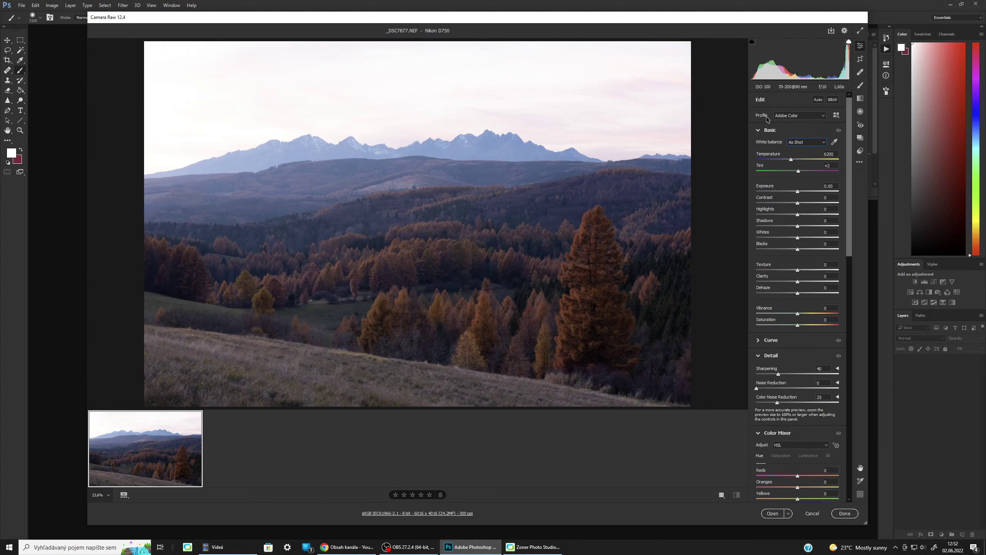
{"action": "left_click", "coordinate": [799, 117]}
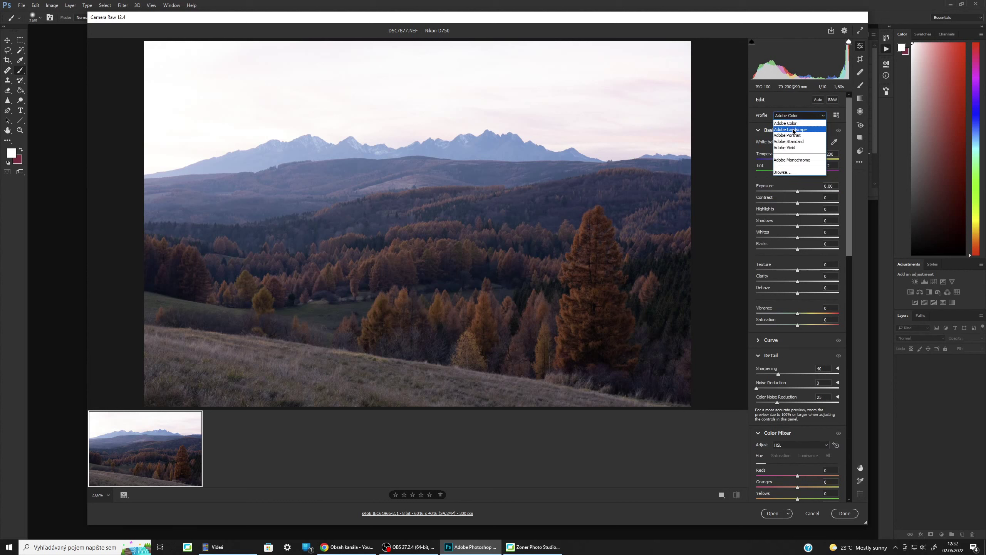
{"action": "left_click", "coordinate": [794, 130]}
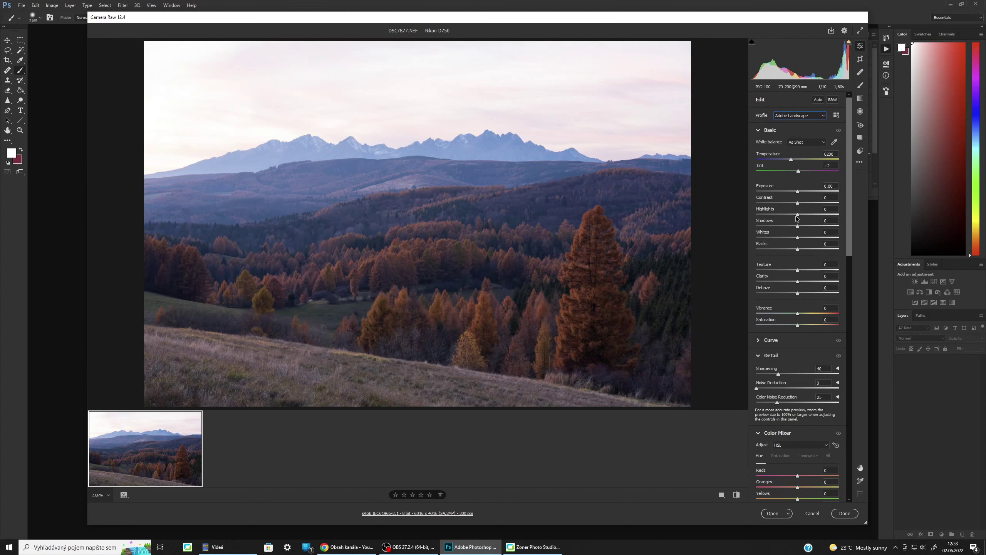
{"action": "left_click_drag", "start_coordinate": [798, 214], "coordinate": [751, 219]}
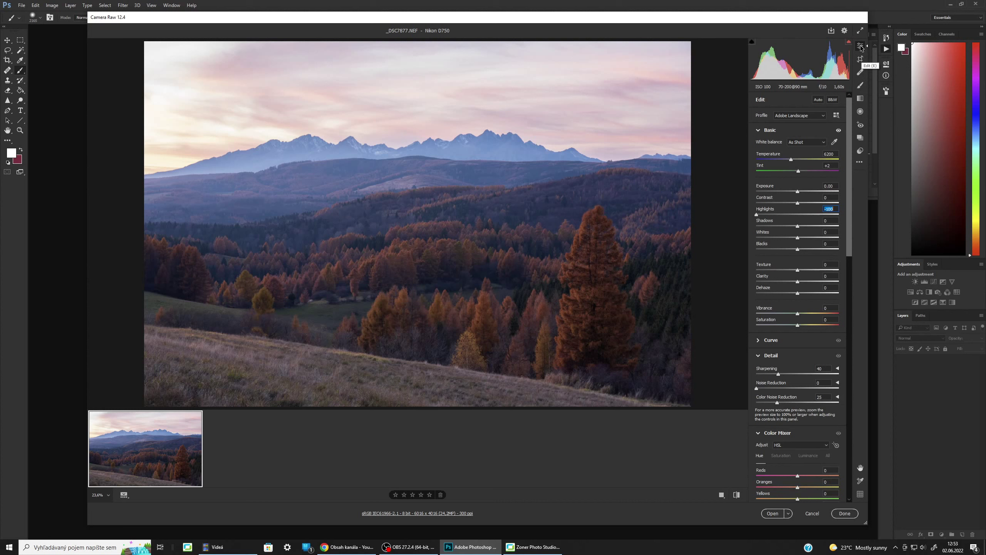
Add a graduated filter from the photo's top edge to just below the mountains, with Exposure -1.90, Highlights -100 and Dehaze +14
{"action": "left_click", "coordinate": [861, 100]}
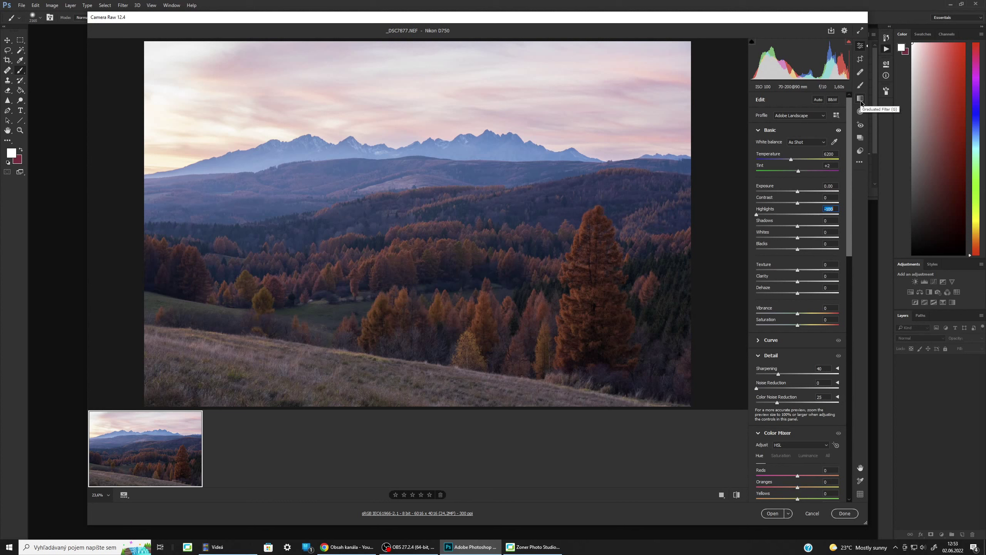
{"action": "left_click", "coordinate": [862, 102]}
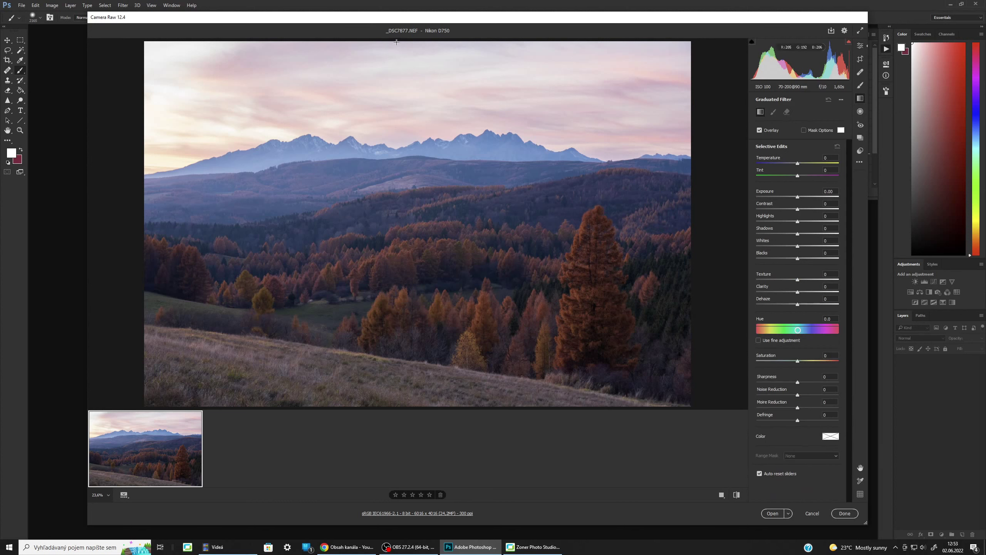
{"action": "left_click_drag", "start_coordinate": [396, 42], "coordinate": [395, 189]}
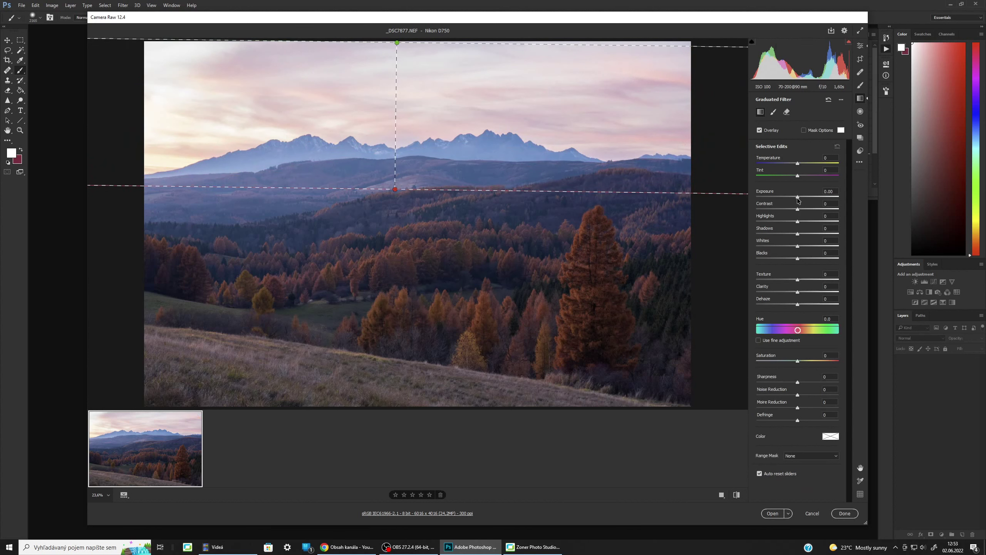
{"action": "left_click_drag", "start_coordinate": [798, 199], "coordinate": [700, 219]}
{"action": "left_click_drag", "start_coordinate": [798, 305], "coordinate": [803, 305]}
{"action": "mouse_move", "coordinate": [401, 191]}
{"action": "left_mouse_down"}
{"action": "mouse_move", "coordinate": [402, 220]}
{"action": "mouse_move", "coordinate": [404, 199]}
{"action": "left_mouse_up"}
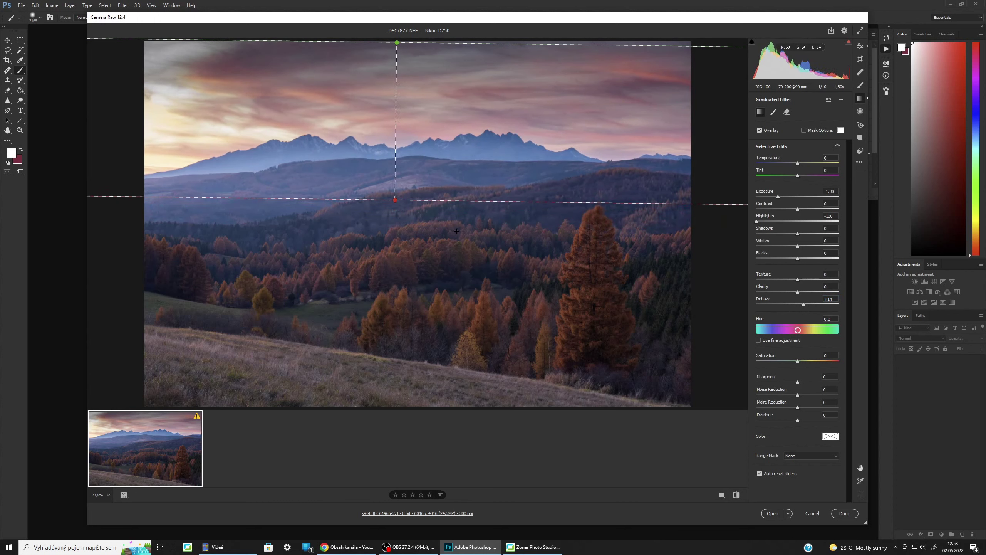
Warm the whole photo by raising the white balance Temperature to about 8500
{"action": "left_click", "coordinate": [861, 47]}
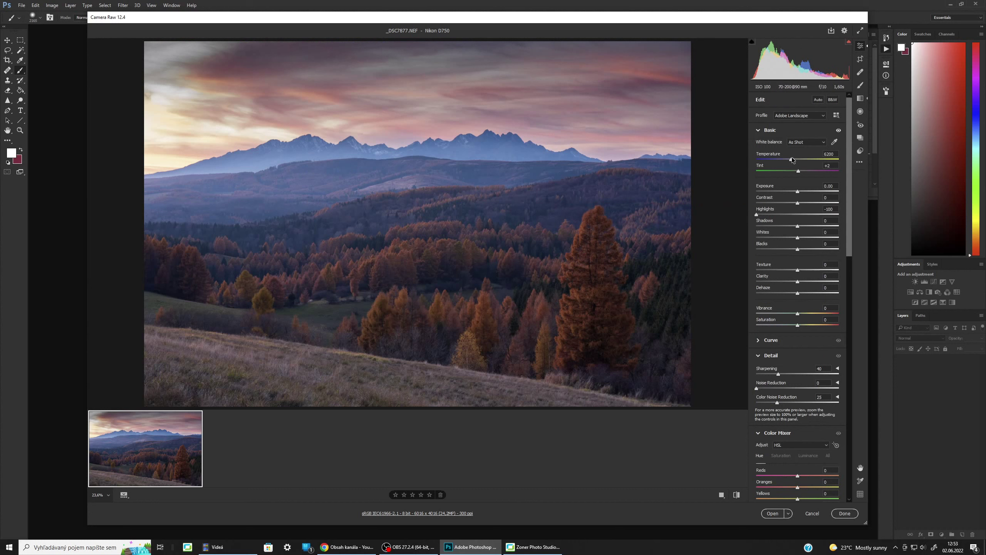
{"action": "left_click_drag", "start_coordinate": [793, 159], "coordinate": [808, 157]}
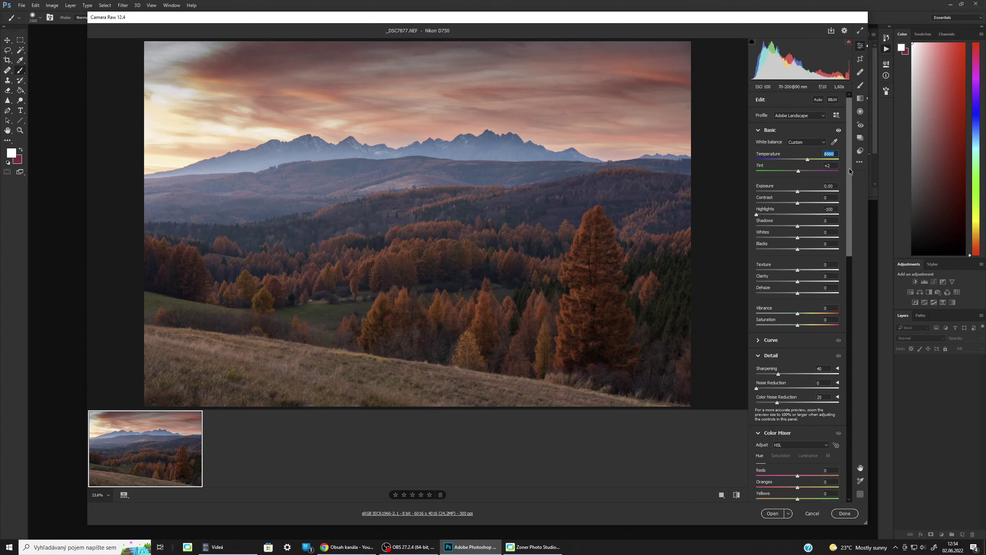
In the HSL Color Mixer, set the luminance of Oranges to +36 and Yellows to +6
{"action": "left_click_drag", "start_coordinate": [849, 169], "coordinate": [849, 269]}
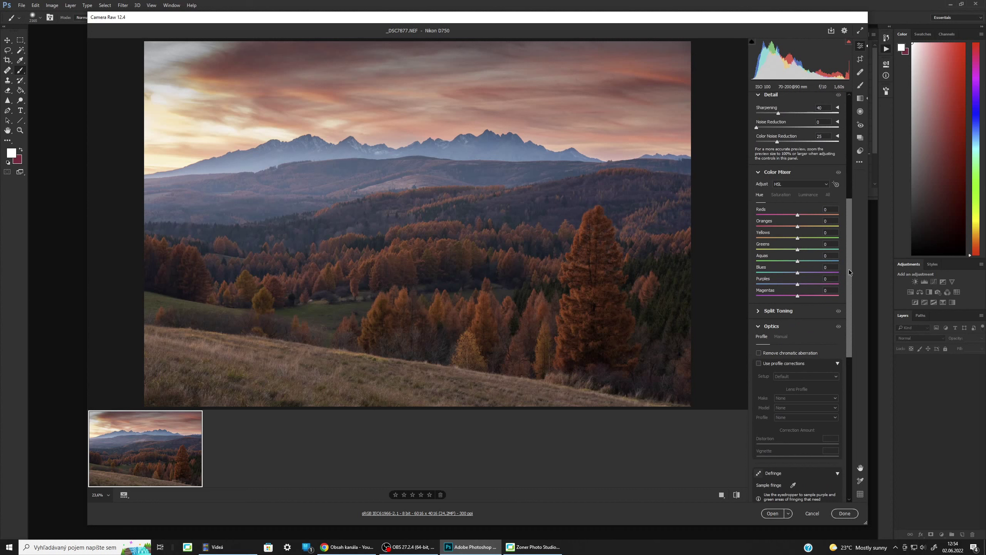
{"action": "left_click", "coordinate": [787, 195]}
{"action": "left_click", "coordinate": [808, 194]}
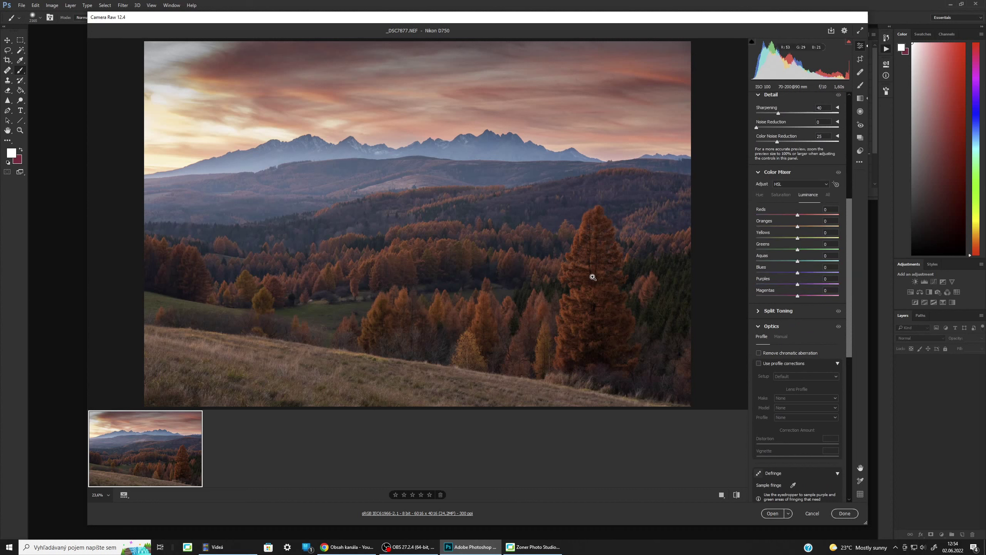
{"action": "mouse_move", "coordinate": [799, 226]}
{"action": "left_mouse_down"}
{"action": "mouse_move", "coordinate": [816, 228]}
{"action": "mouse_move", "coordinate": [804, 238]}
{"action": "mouse_move", "coordinate": [818, 238]}
{"action": "mouse_move", "coordinate": [800, 237]}
{"action": "left_mouse_up"}
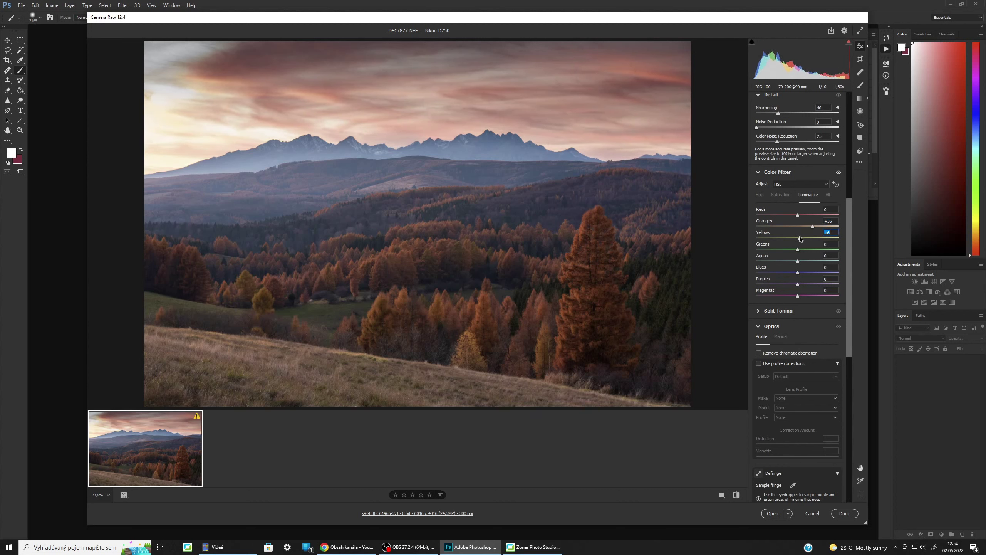
Raise the Oranges saturation to +31 in the HSL Color Mixer
{"action": "left_click", "coordinate": [782, 194]}
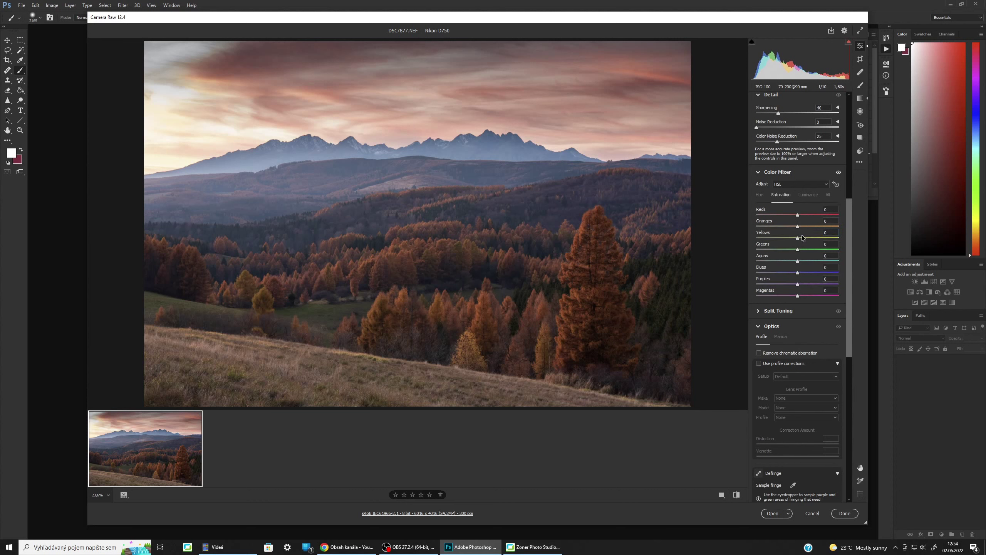
{"action": "left_click", "coordinate": [803, 197]}
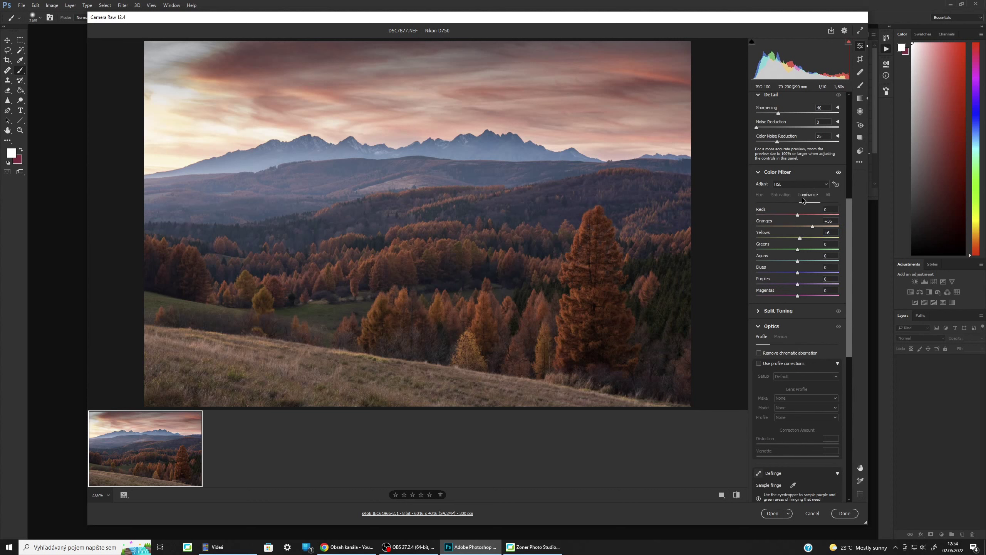
{"action": "left_click", "coordinate": [782, 195]}
{"action": "left_click_drag", "start_coordinate": [799, 226], "coordinate": [811, 224]}
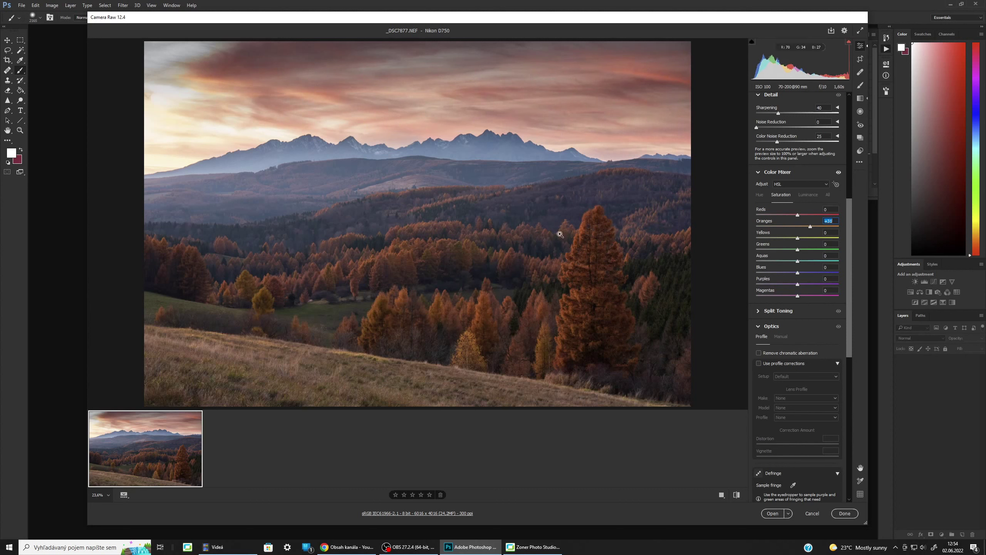
Place a wide elliptical radial filter over the forest and meadow in the lower part of the photo
{"action": "left_click", "coordinate": [860, 113]}
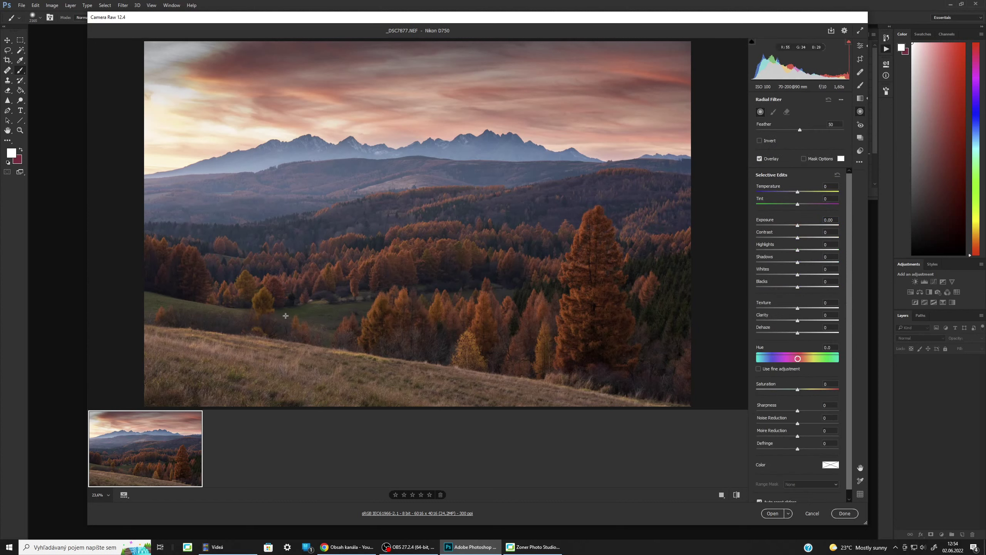
{"action": "left_click_drag", "start_coordinate": [381, 288], "coordinate": [654, 364]}
{"action": "left_click_drag", "start_coordinate": [409, 259], "coordinate": [460, 278]}
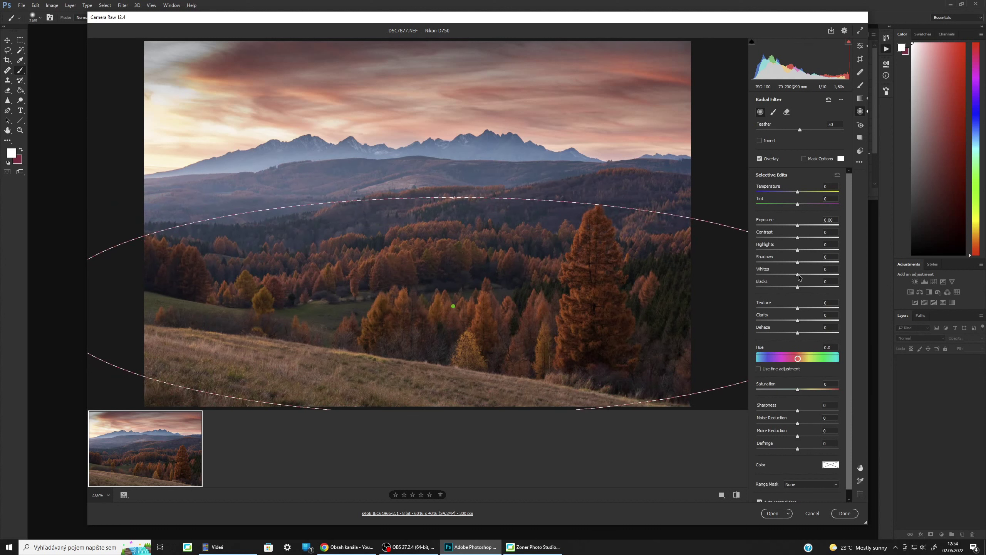
Set the radial filter's Whites to +66 and slightly raise its Contrast and Saturation
{"action": "left_click_drag", "start_coordinate": [798, 275], "coordinate": [826, 276]}
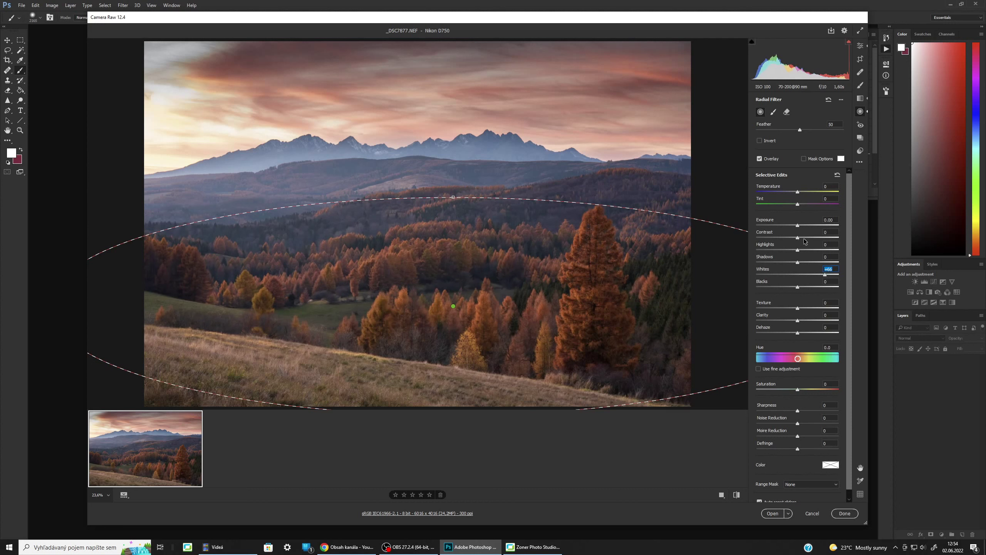
{"action": "left_click_drag", "start_coordinate": [798, 238], "coordinate": [800, 238]}
{"action": "left_click_drag", "start_coordinate": [799, 390], "coordinate": [803, 388]}
Leave the radial filter and open the developed _DSC7877.NEF as an image in Photoshop
{"action": "left_click", "coordinate": [860, 46]}
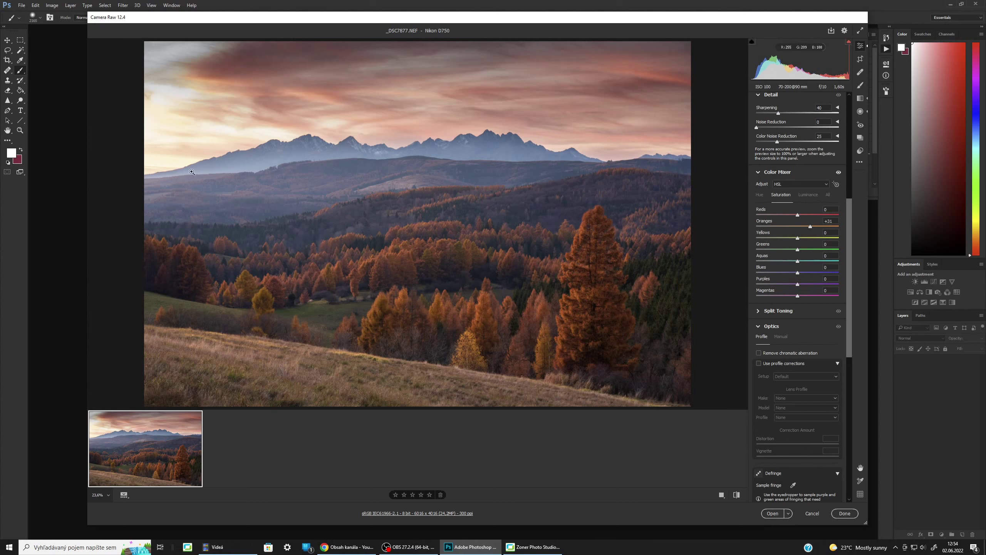
{"action": "left_click", "coordinate": [773, 513]}
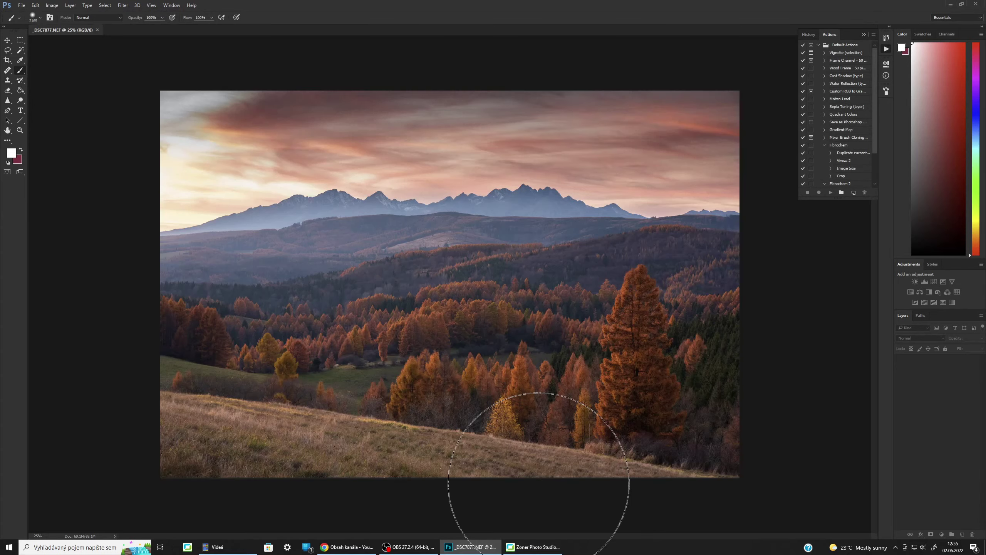
Switch to Zoner Photo Studio and open the darker exposure _DSC7876.NEF in Adobe Photoshop CC 2015.5
{"action": "left_click", "coordinate": [522, 552]}
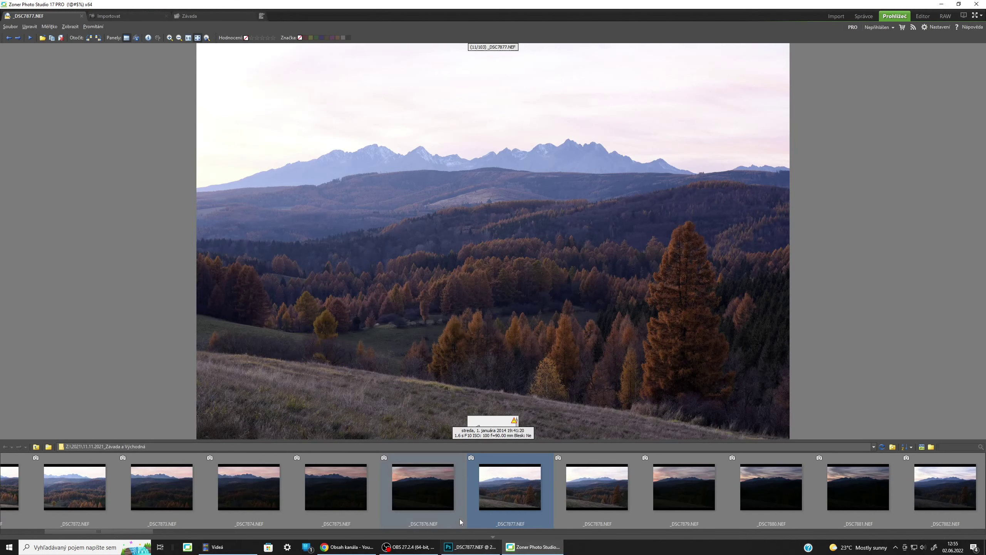
{"action": "left_click", "coordinate": [424, 486]}
{"action": "right_click", "coordinate": [424, 486]}
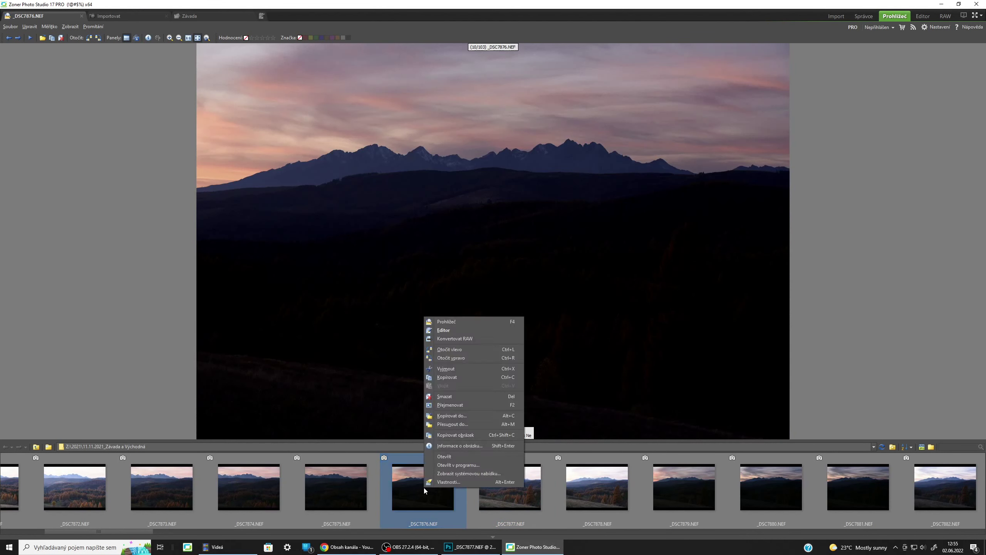
{"action": "left_click", "coordinate": [446, 468]}
{"action": "double_click", "coordinate": [474, 215]}
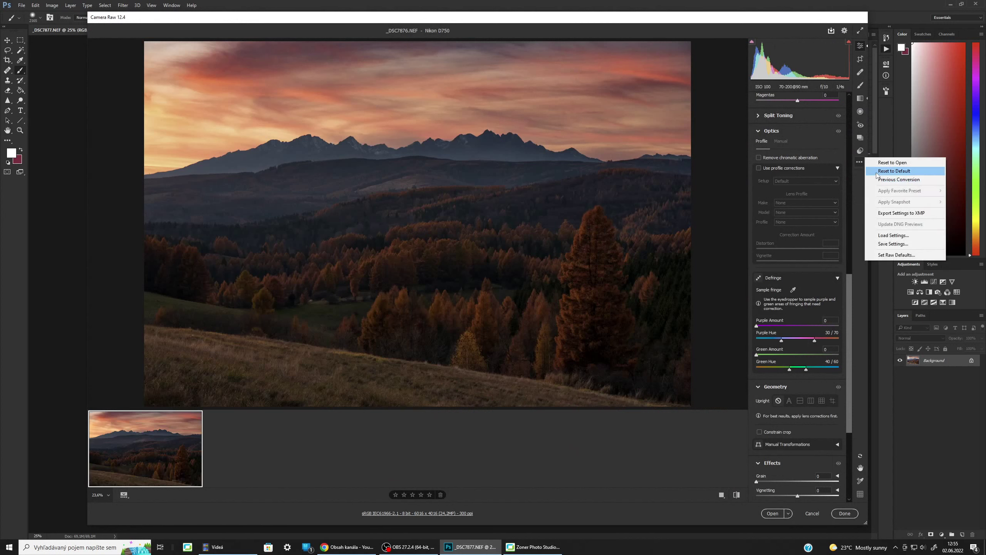
Reset the Camera Raw settings of _DSC7876.NEF to default and fit the photo in the view
{"action": "left_click", "coordinate": [877, 172]}
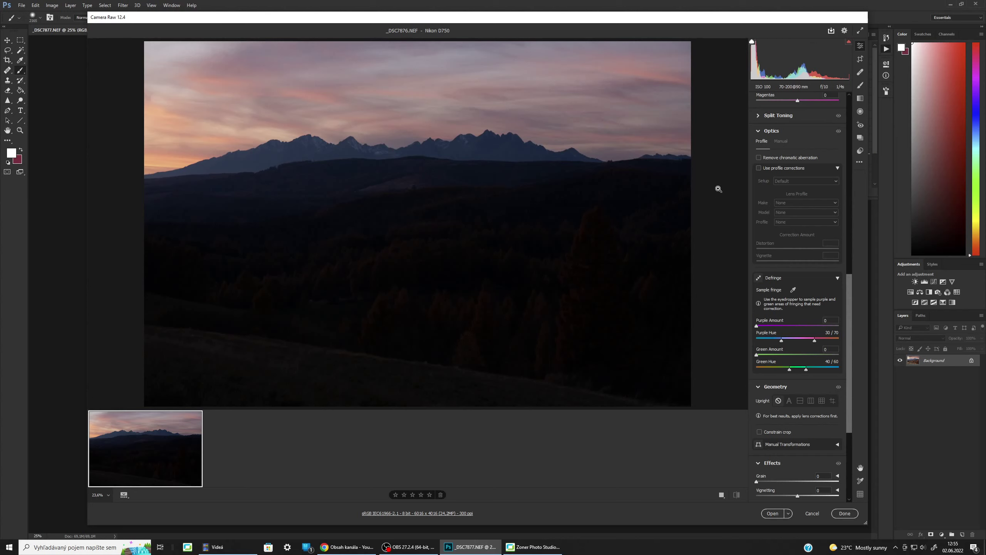
{"action": "scroll", "coordinate": [721, 191], "scroll_direction": "up", "scroll_amount": 1}
{"action": "scroll", "coordinate": [565, 199], "scroll_direction": "down", "scroll_amount": 1}
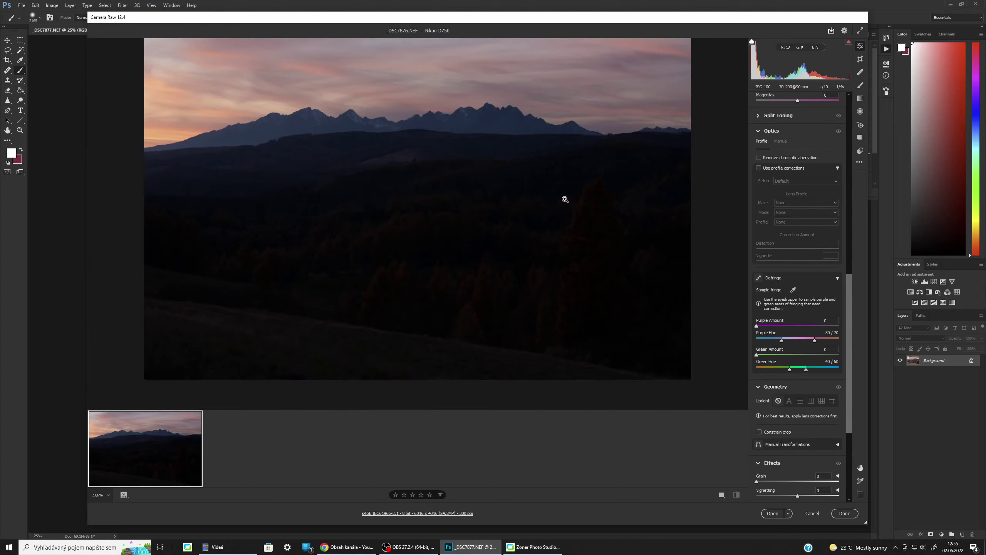
{"action": "left_click", "coordinate": [100, 495]}
{"action": "left_click", "coordinate": [113, 471]}
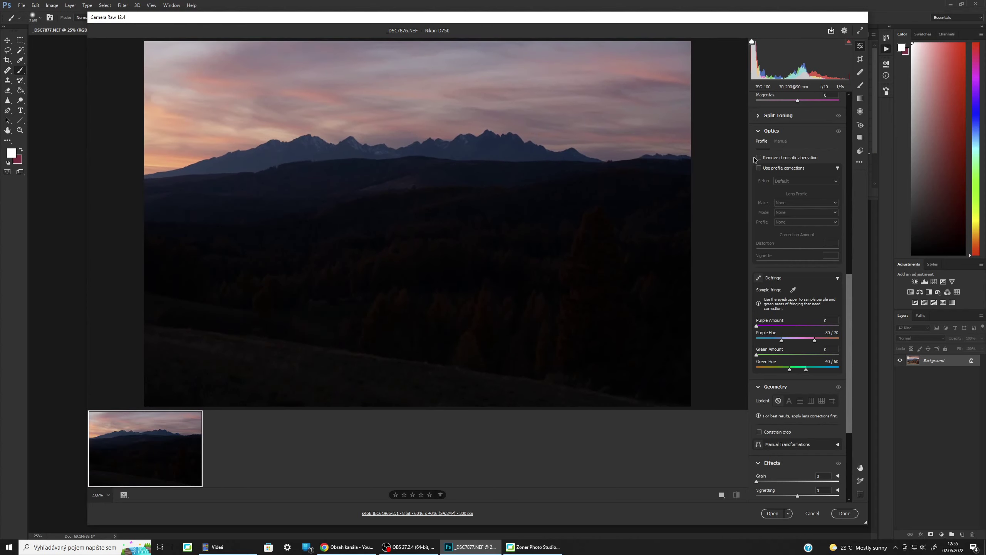
Apply the Adobe Landscape profile to _DSC7876.NEF
{"action": "scroll", "coordinate": [858, 221], "scroll_direction": "up", "scroll_amount": 3}
{"action": "scroll", "coordinate": [857, 222], "scroll_direction": "up", "scroll_amount": 5}
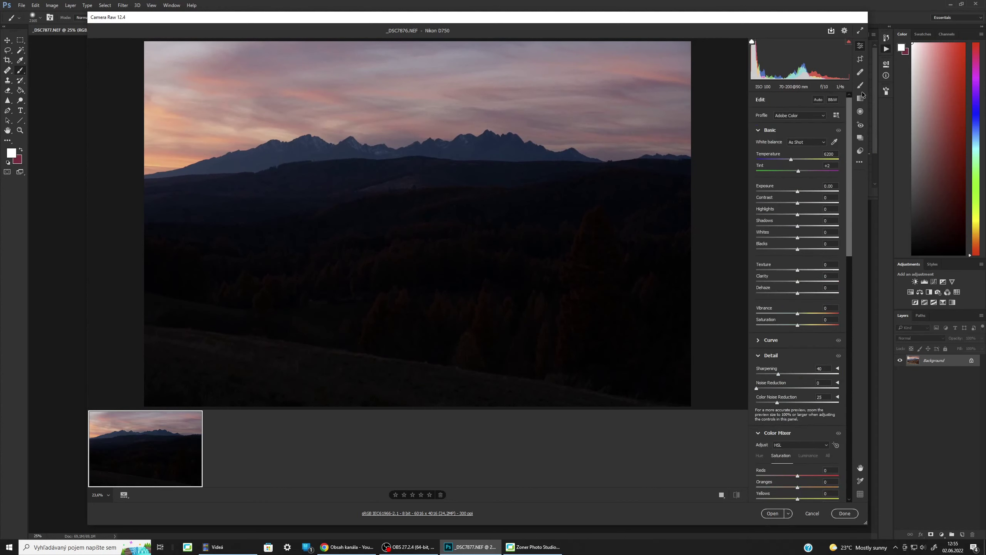
{"action": "left_click", "coordinate": [785, 116]}
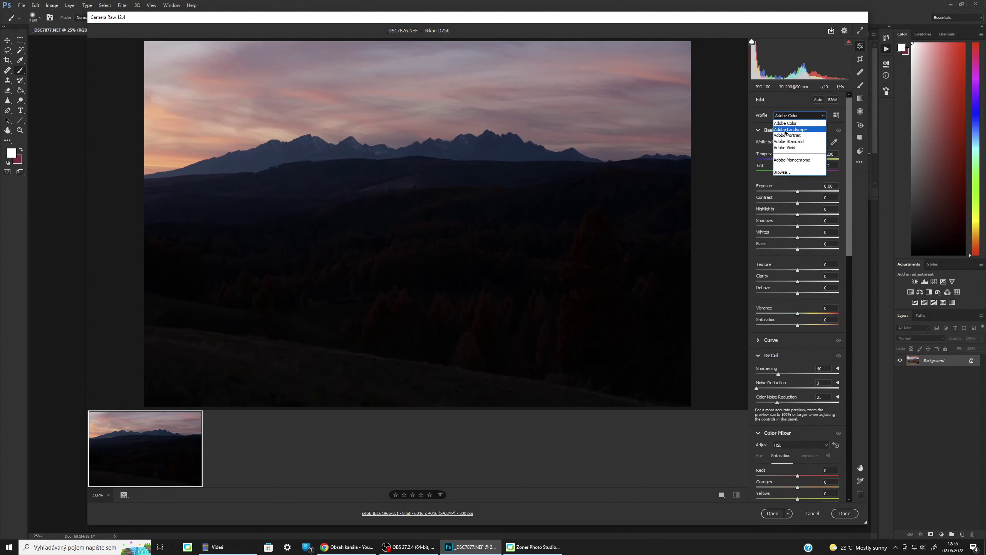
{"action": "left_click", "coordinate": [786, 129]}
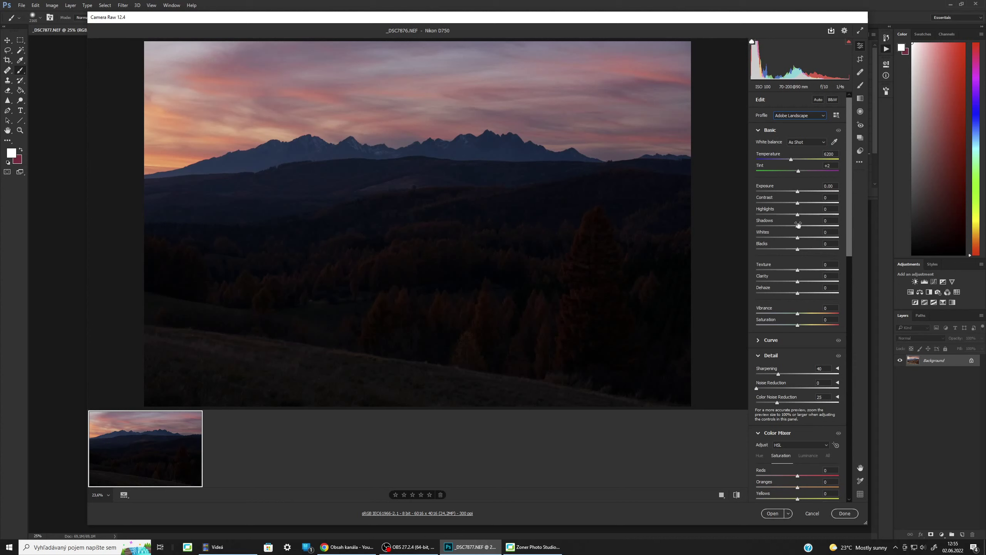
Set Shadows to +100 and draw a graduated filter from the top of the sky down past the mountains
{"action": "left_click_drag", "start_coordinate": [799, 225], "coordinate": [886, 233]}
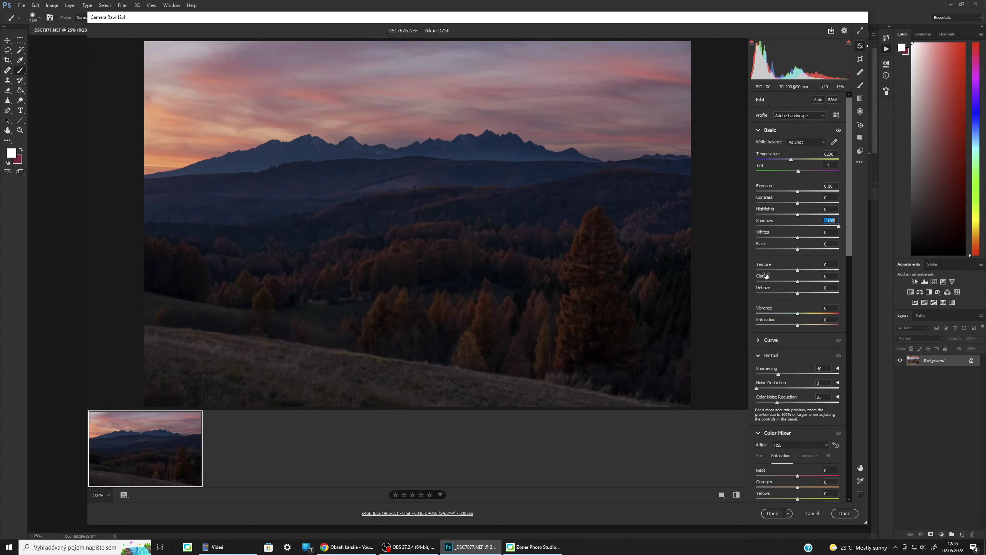
{"action": "left_click", "coordinate": [859, 99]}
{"action": "left_click_drag", "start_coordinate": [376, 46], "coordinate": [376, 196]}
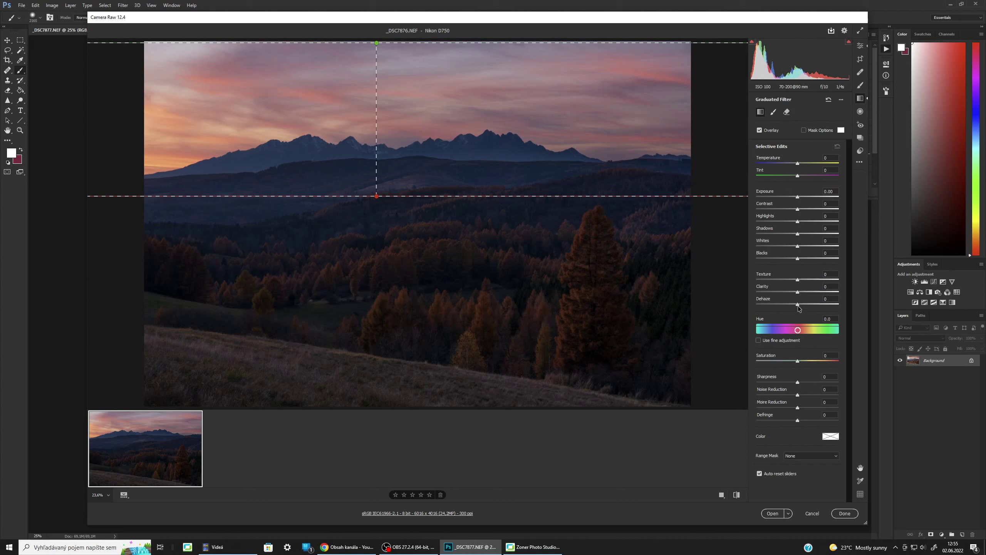
Set the sky gradient's Dehaze to about +46, fine-tune its Temperature and Saturation, and return to the general edits
{"action": "left_click_drag", "start_coordinate": [797, 306], "coordinate": [818, 306]}
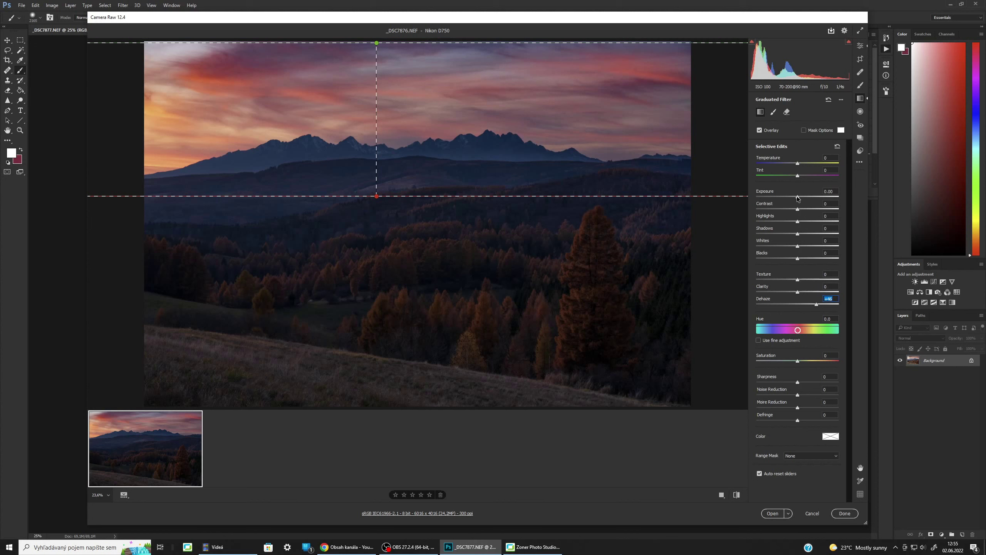
{"action": "left_click_drag", "start_coordinate": [797, 163], "coordinate": [801, 165]}
{"action": "left_click", "coordinate": [802, 361]}
{"action": "left_click", "coordinate": [798, 234]}
{"action": "left_click", "coordinate": [859, 45]}
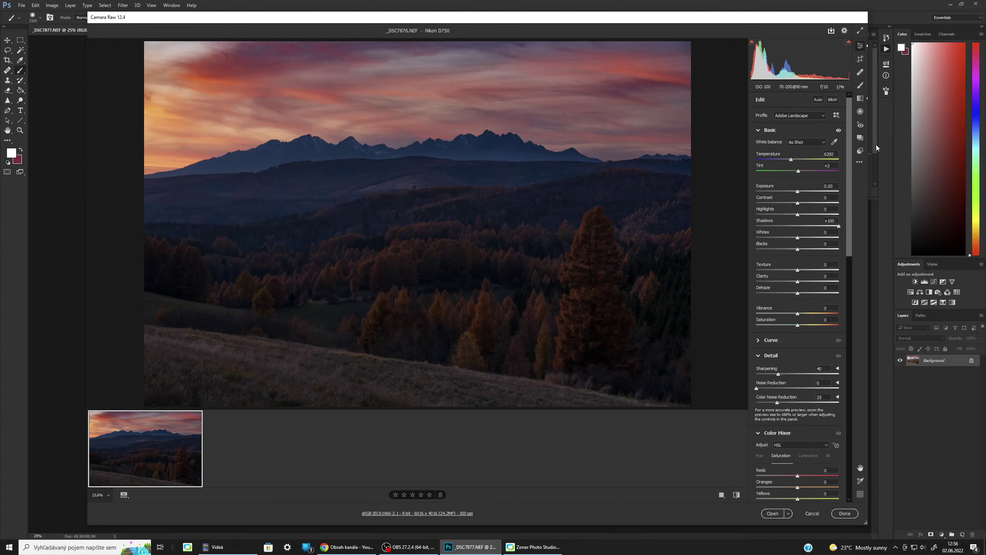
Add a wide radial filter over the landscape up to the peaks with Exposure +0.75 and Temperature +22
{"action": "left_click", "coordinate": [860, 112]}
{"action": "left_click_drag", "start_coordinate": [273, 280], "coordinate": [784, 376]}
{"action": "left_click_drag", "start_coordinate": [678, 326], "coordinate": [728, 323]}
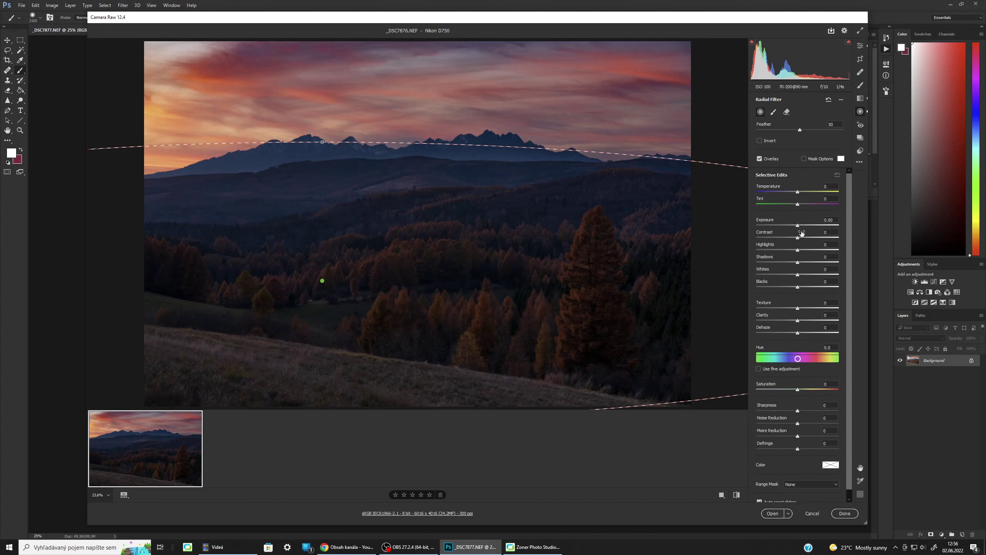
{"action": "left_click_drag", "start_coordinate": [798, 225], "coordinate": [806, 226]}
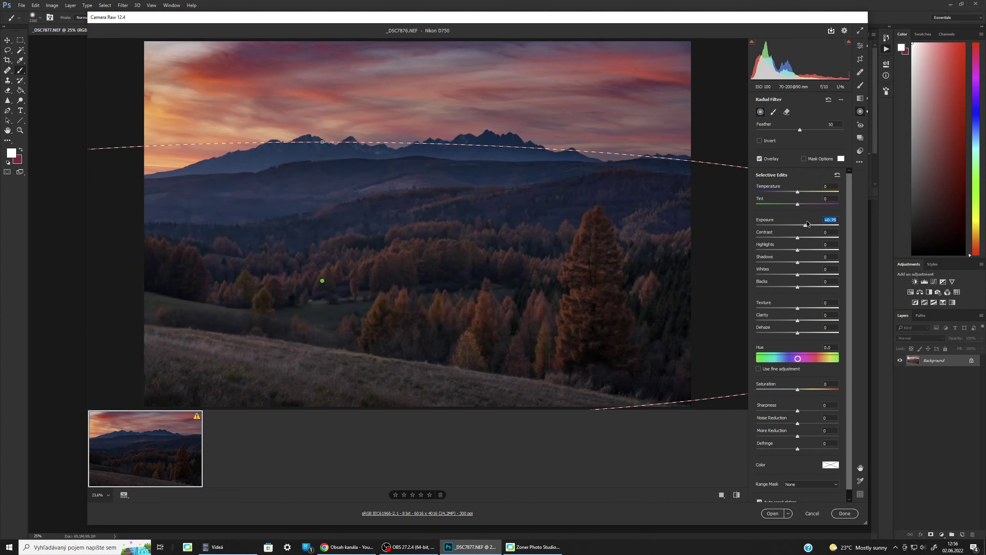
{"action": "left_click_drag", "start_coordinate": [802, 192], "coordinate": [807, 191]}
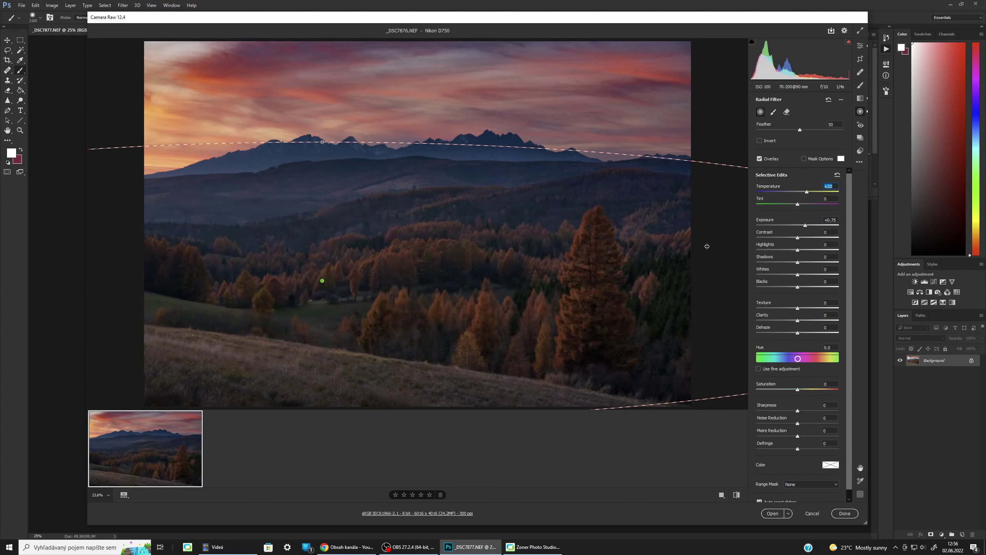
{"action": "left_click_drag", "start_coordinate": [323, 140], "coordinate": [322, 129]}
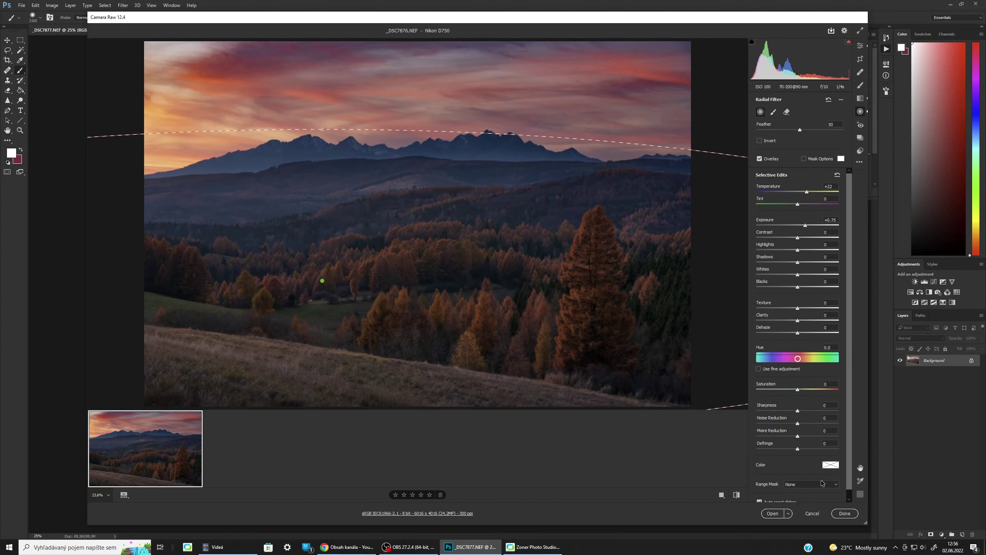
Open the developed _DSC7876.NEF as an image in Photoshop and compare it with _DSC7877.NEF
{"action": "left_click", "coordinate": [845, 513]}
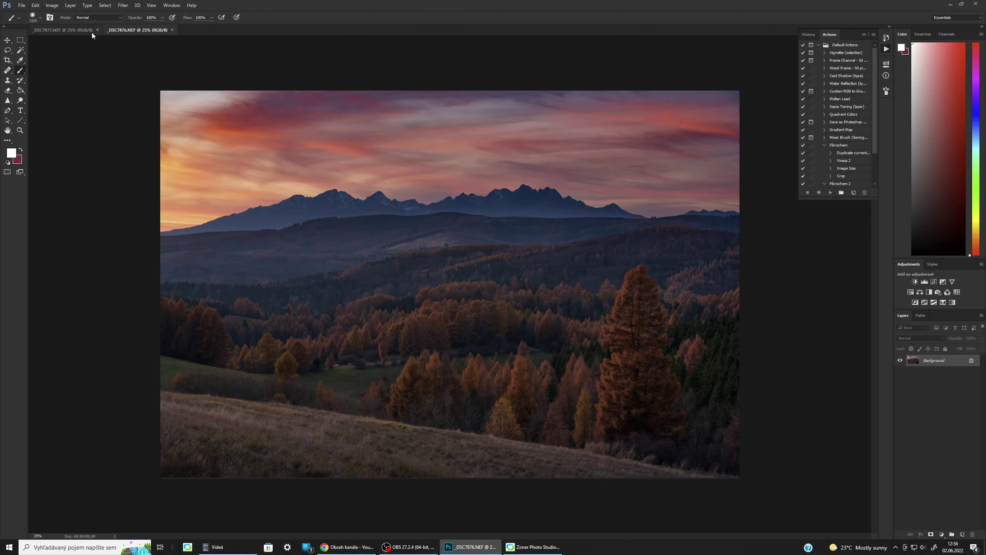
{"action": "left_click", "coordinate": [81, 29]}
{"action": "left_click", "coordinate": [122, 27]}
{"action": "left_click", "coordinate": [55, 30]}
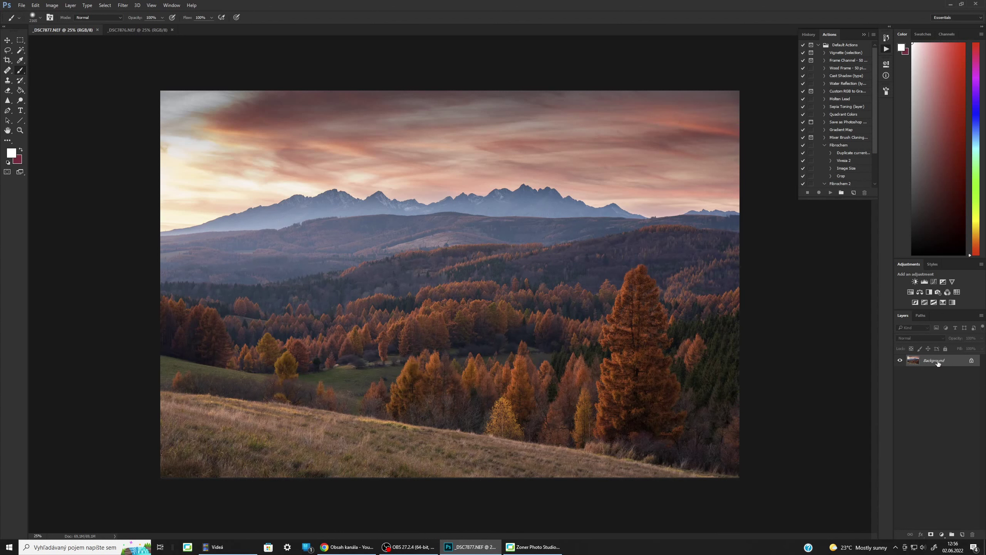
Copy the entire _DSC7876.NEF image and paste it as a new layer into _DSC7877.NEF
{"action": "left_click", "coordinate": [146, 30]}
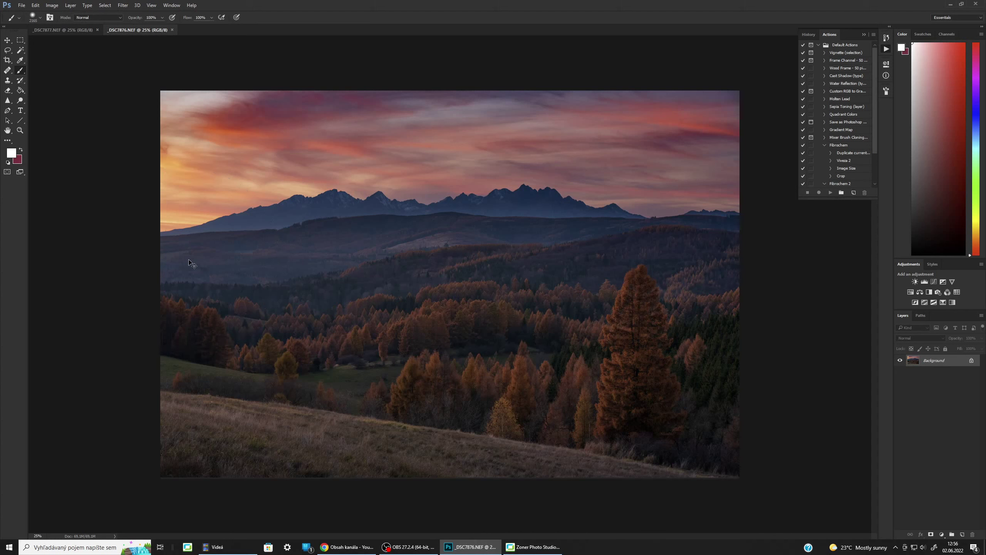
{"action": "key", "text": "ctrl+a"}
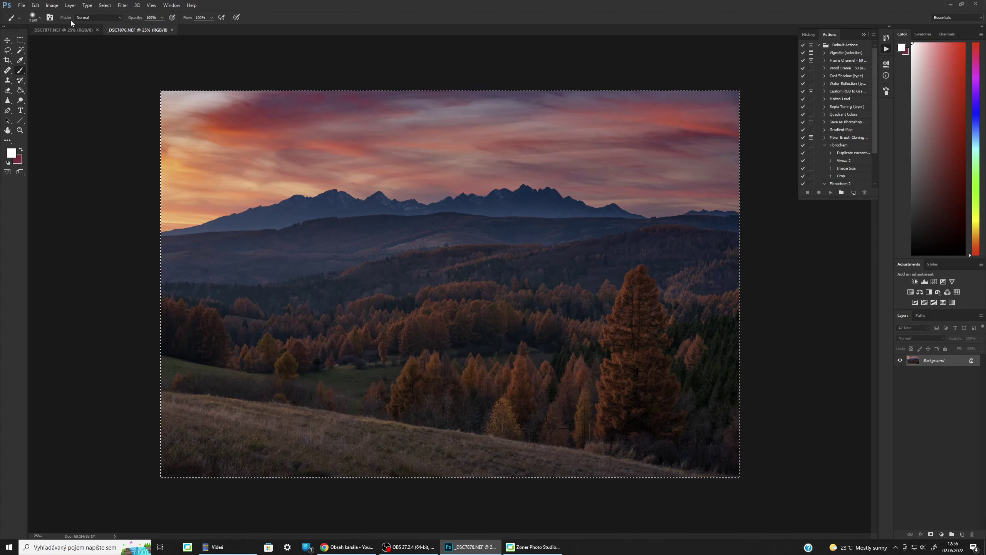
{"action": "left_click", "coordinate": [73, 29]}
{"action": "key", "text": "ctrl+v"}
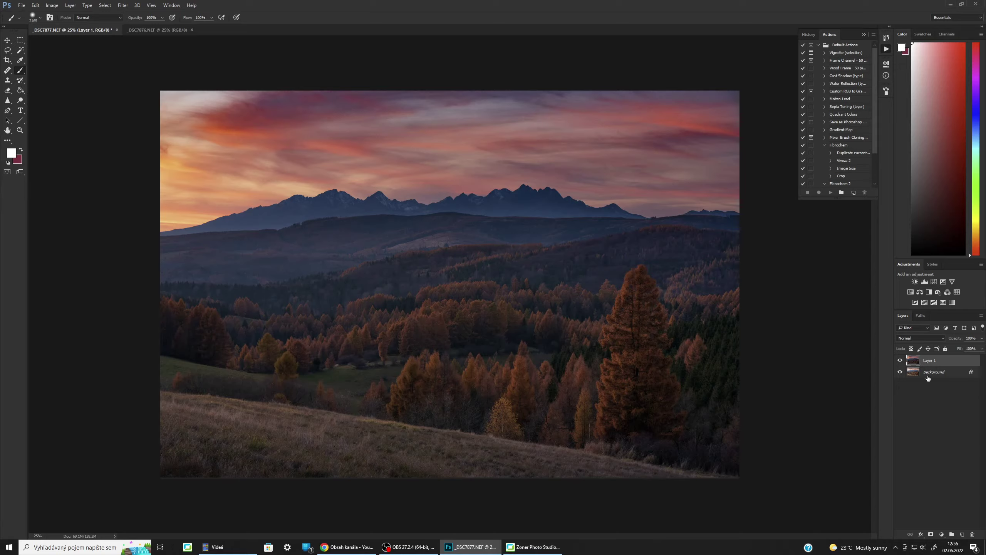
{"action": "left_click", "coordinate": [931, 373]}
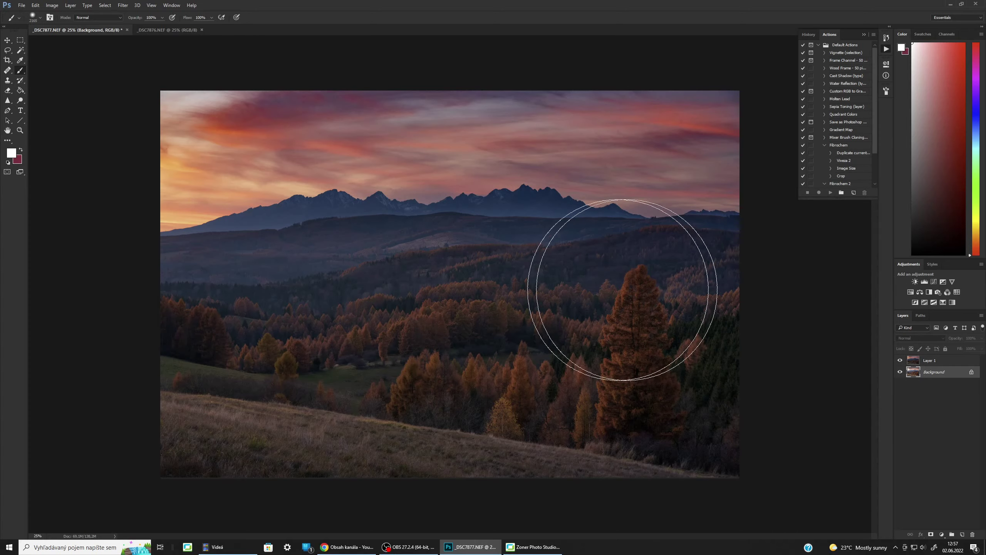
{"action": "left_click", "coordinate": [933, 361]}
{"action": "left_click", "coordinate": [934, 374]}
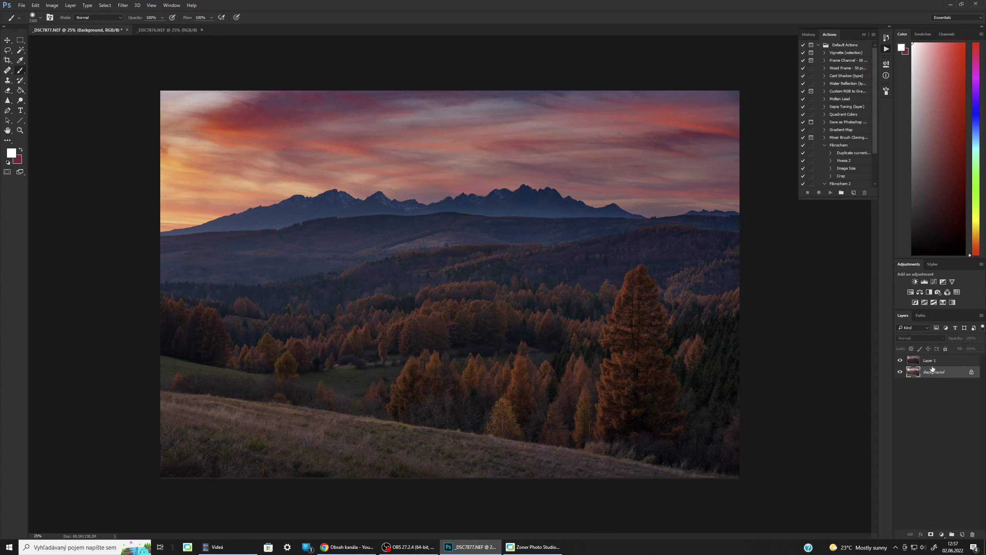
{"action": "left_click", "coordinate": [932, 363]}
{"action": "left_click", "coordinate": [931, 374]}
{"action": "left_click", "coordinate": [932, 363]}
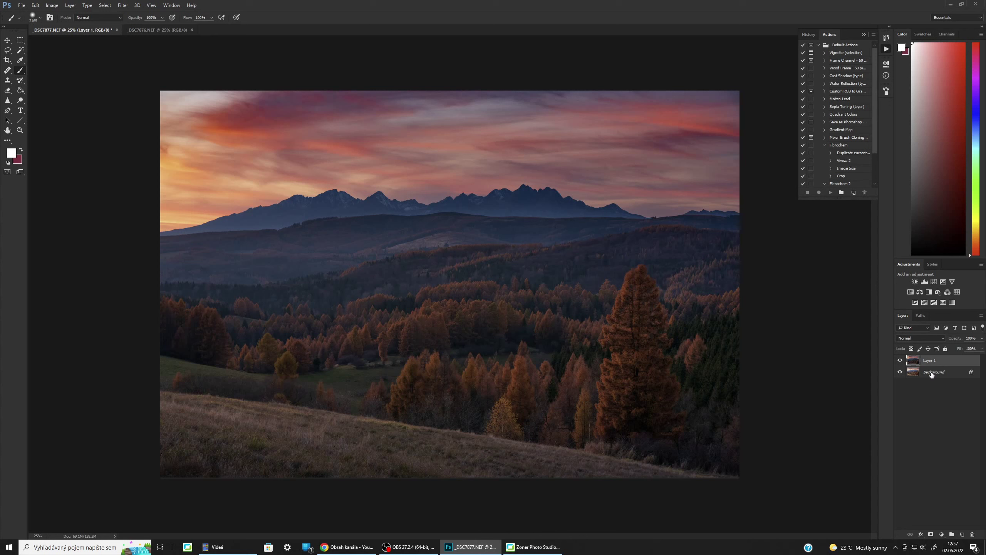
{"action": "left_click", "coordinate": [931, 372]}
Select both Layer 1 and Background and auto-align them with the Auto projection
{"action": "left_click", "coordinate": [931, 361]}
{"action": "left_click", "coordinate": [932, 374], "text": "shift"}
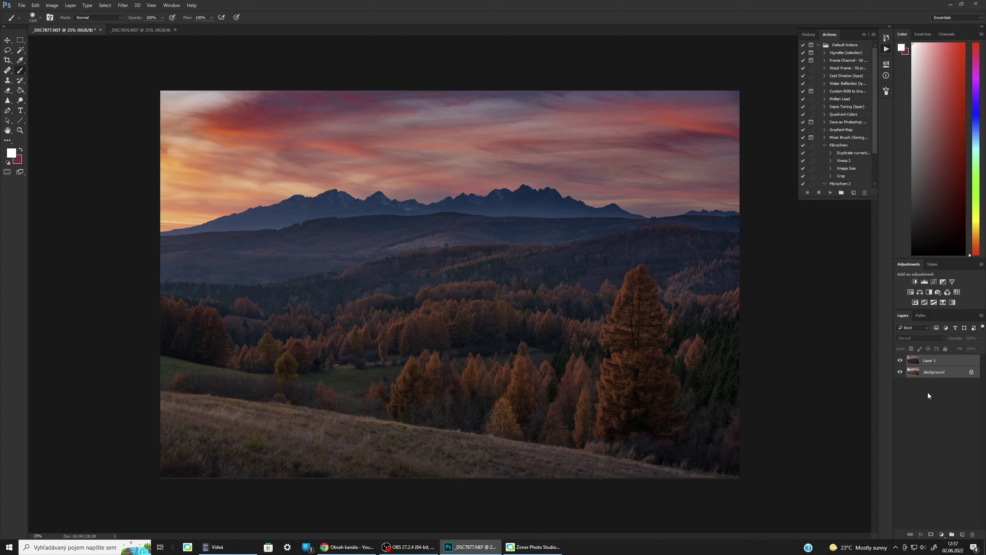
{"action": "left_click", "coordinate": [36, 6]}
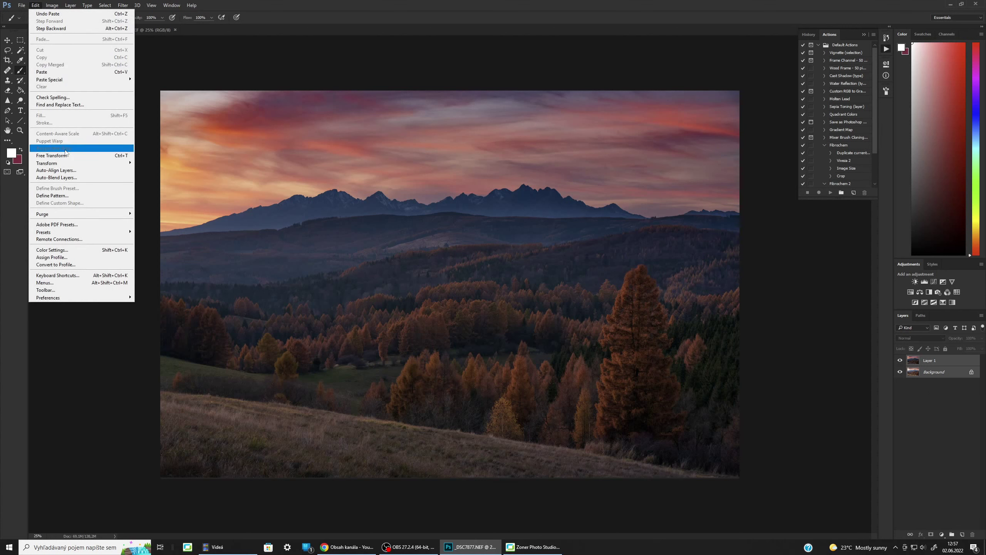
{"action": "left_click", "coordinate": [67, 173]}
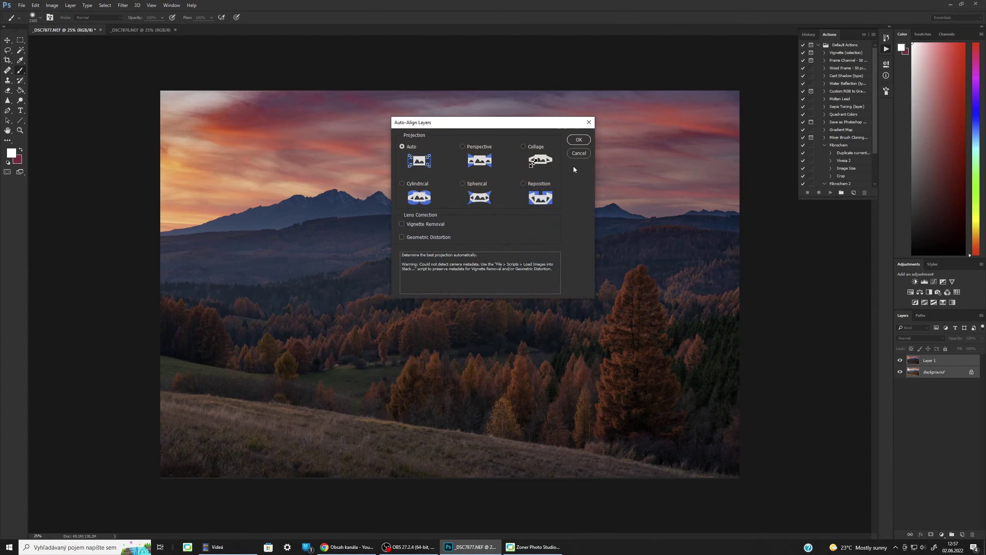
{"action": "left_click", "coordinate": [579, 140]}
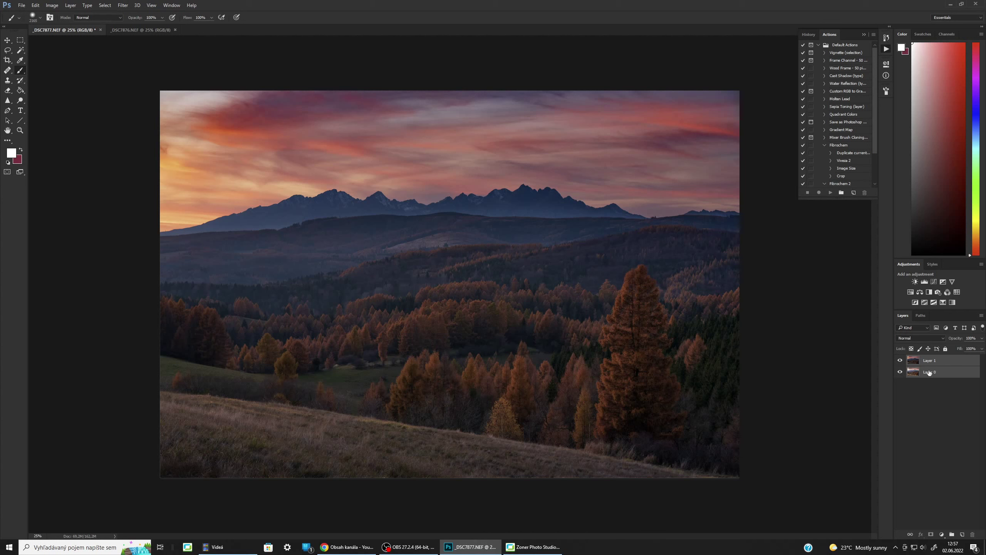
Select only the darker Layer 1 and add a white layer mask to it
{"action": "left_click", "coordinate": [33, 6]}
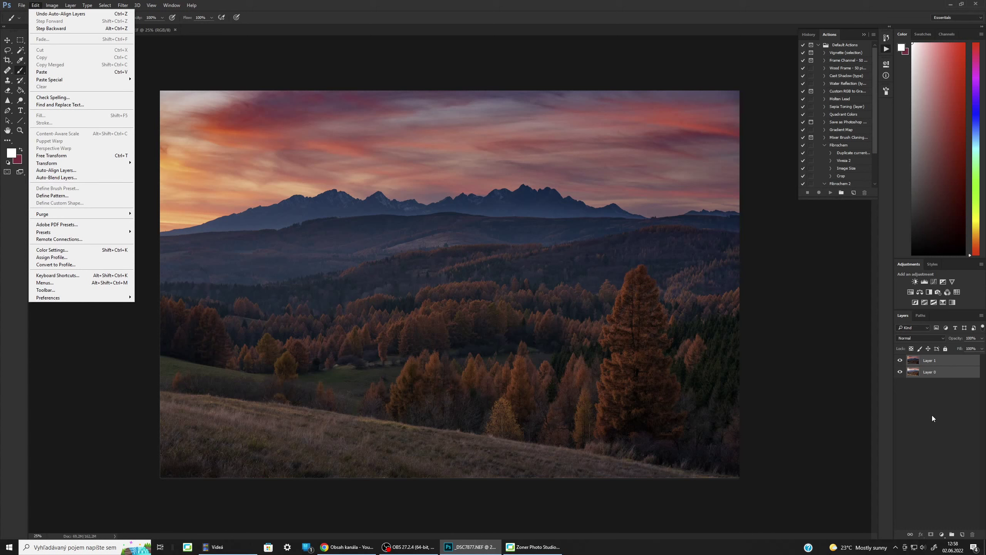
{"action": "left_click", "coordinate": [936, 362]}
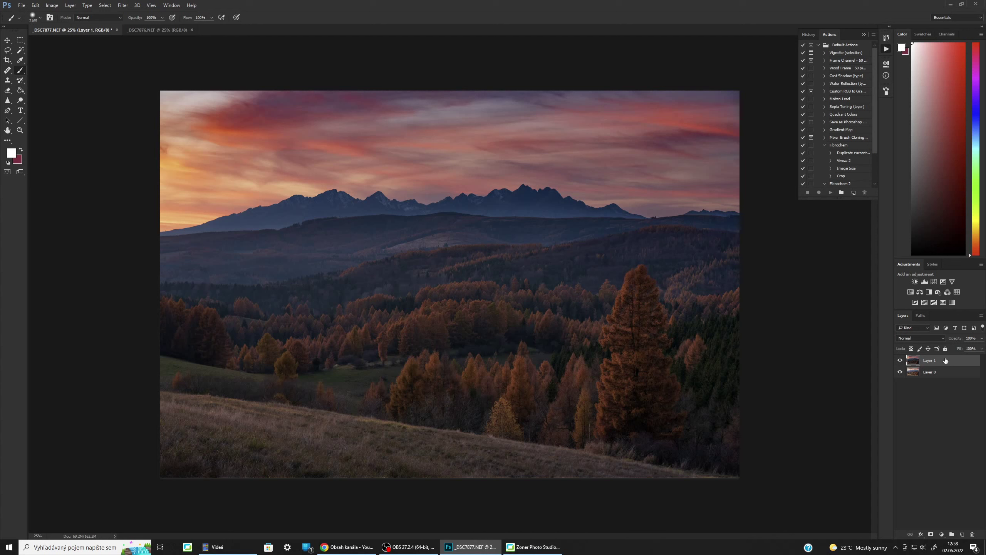
{"action": "left_click", "coordinate": [930, 535]}
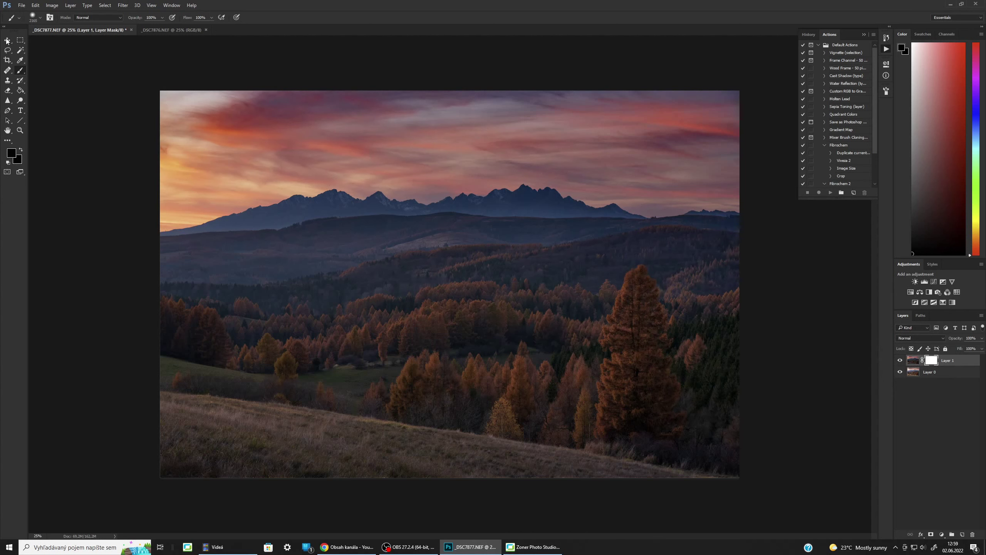
Choose the Brush tool, adjust the size of the soft brush and set the foreground color to black
{"action": "left_click", "coordinate": [20, 40]}
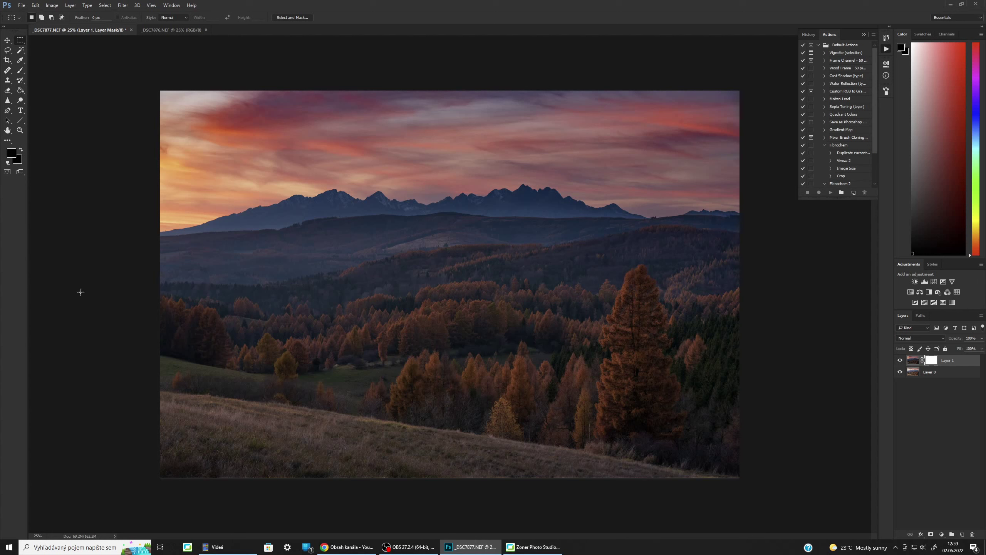
{"action": "left_click", "coordinate": [20, 71]}
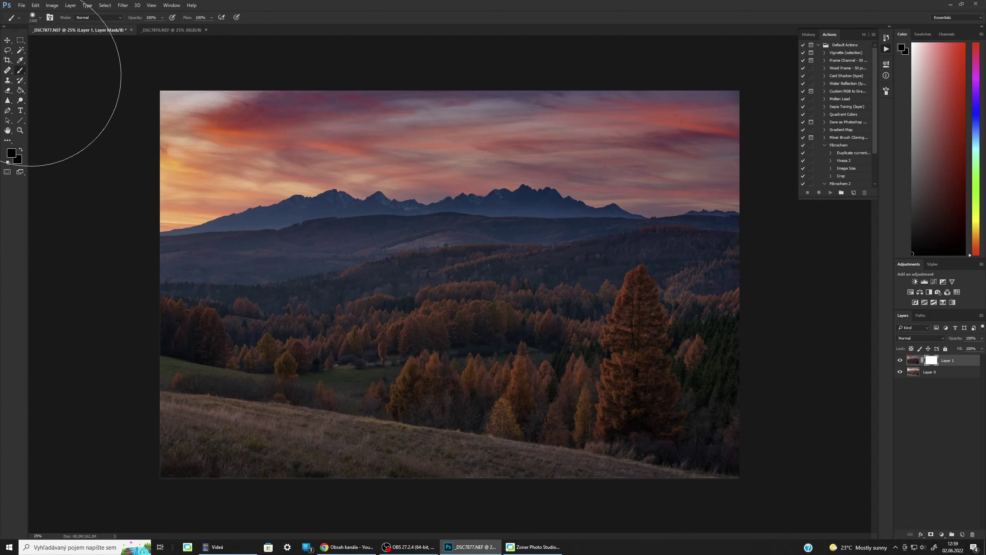
{"action": "left_click", "coordinate": [41, 18]}
{"action": "left_click_drag", "start_coordinate": [89, 43], "coordinate": [90, 44]}
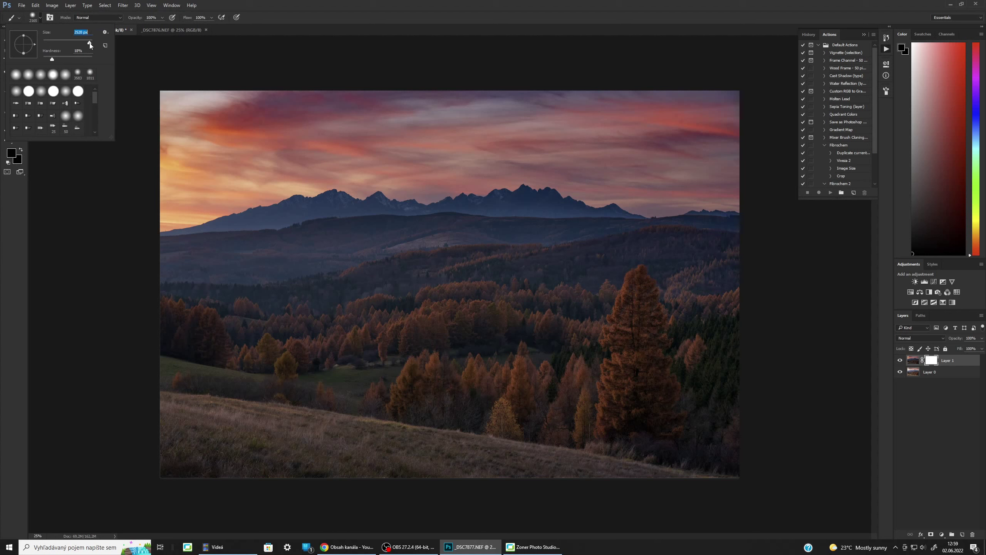
{"action": "left_click", "coordinate": [13, 157]}
{"action": "left_click", "coordinate": [12, 155]}
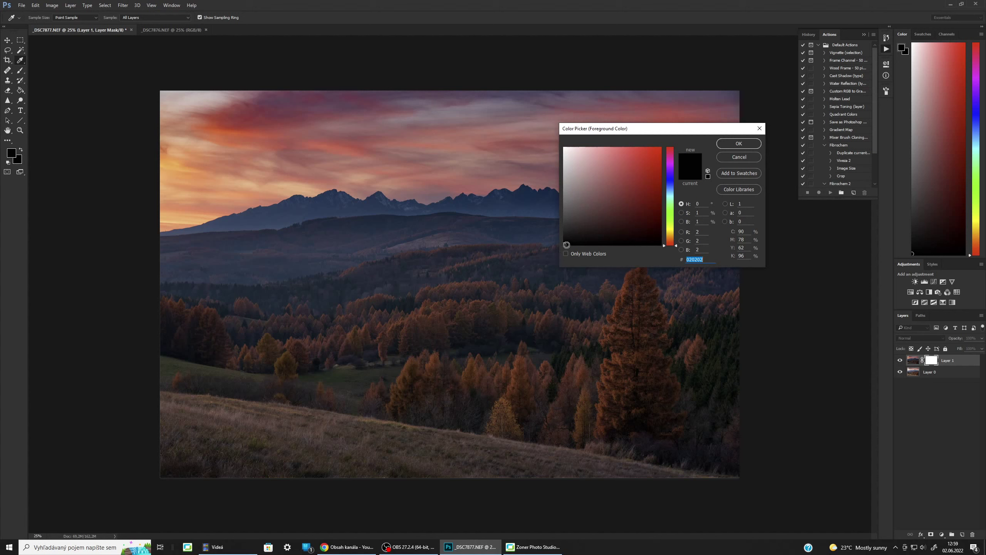
{"action": "left_click", "coordinate": [565, 243]}
{"action": "left_click", "coordinate": [724, 145]}
Paint black on Layer 1's mask over the meadow, forest and hills to reveal the brighter exposure
{"action": "mouse_move", "coordinate": [738, 441]}
{"action": "left_mouse_down"}
{"action": "mouse_move", "coordinate": [460, 430]}
{"action": "mouse_move", "coordinate": [164, 444]}
{"action": "mouse_move", "coordinate": [160, 419]}
{"action": "mouse_move", "coordinate": [225, 398]}
{"action": "mouse_move", "coordinate": [381, 390]}
{"action": "mouse_move", "coordinate": [578, 396]}
{"action": "mouse_move", "coordinate": [683, 388]}
{"action": "mouse_move", "coordinate": [732, 372]}
{"action": "mouse_move", "coordinate": [547, 351]}
{"action": "mouse_move", "coordinate": [288, 344]}
{"action": "left_mouse_up"}
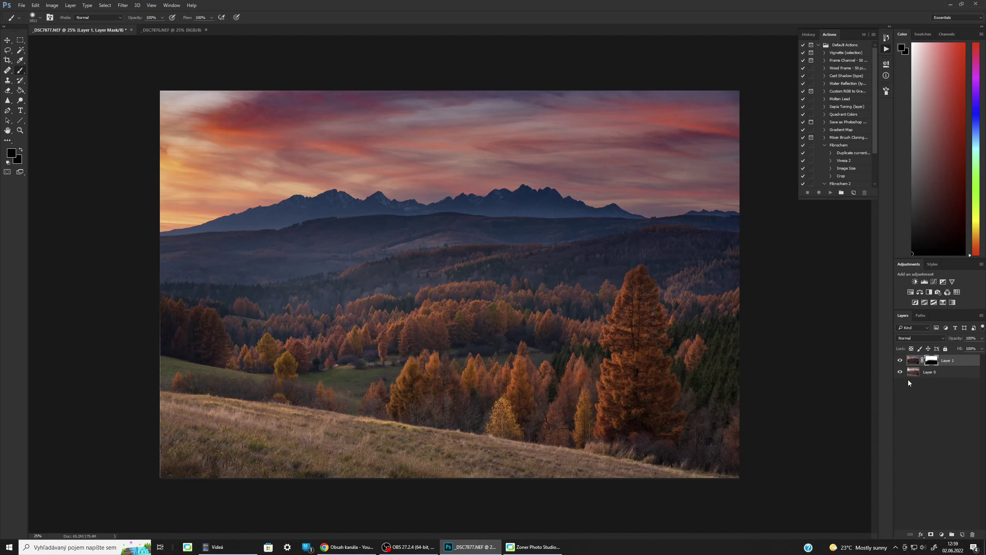
{"action": "mouse_move", "coordinate": [722, 319]}
{"action": "left_mouse_down"}
{"action": "mouse_move", "coordinate": [573, 303]}
{"action": "mouse_move", "coordinate": [183, 318]}
{"action": "mouse_move", "coordinate": [270, 329]}
{"action": "mouse_move", "coordinate": [326, 311]}
{"action": "mouse_move", "coordinate": [283, 307]}
{"action": "mouse_move", "coordinate": [351, 311]}
{"action": "mouse_move", "coordinate": [323, 309]}
{"action": "mouse_move", "coordinate": [345, 308]}
{"action": "mouse_move", "coordinate": [324, 295]}
{"action": "mouse_move", "coordinate": [357, 262]}
{"action": "mouse_move", "coordinate": [341, 213]}
{"action": "mouse_move", "coordinate": [323, 208]}
{"action": "mouse_move", "coordinate": [338, 213]}
{"action": "mouse_move", "coordinate": [335, 223]}
{"action": "mouse_move", "coordinate": [604, 224]}
{"action": "mouse_move", "coordinate": [603, 175]}
{"action": "mouse_move", "coordinate": [588, 163]}
{"action": "mouse_move", "coordinate": [549, 286]}
{"action": "mouse_move", "coordinate": [562, 280]}
{"action": "mouse_move", "coordinate": [291, 286]}
{"action": "mouse_move", "coordinate": [759, 294]}
{"action": "left_mouse_up"}
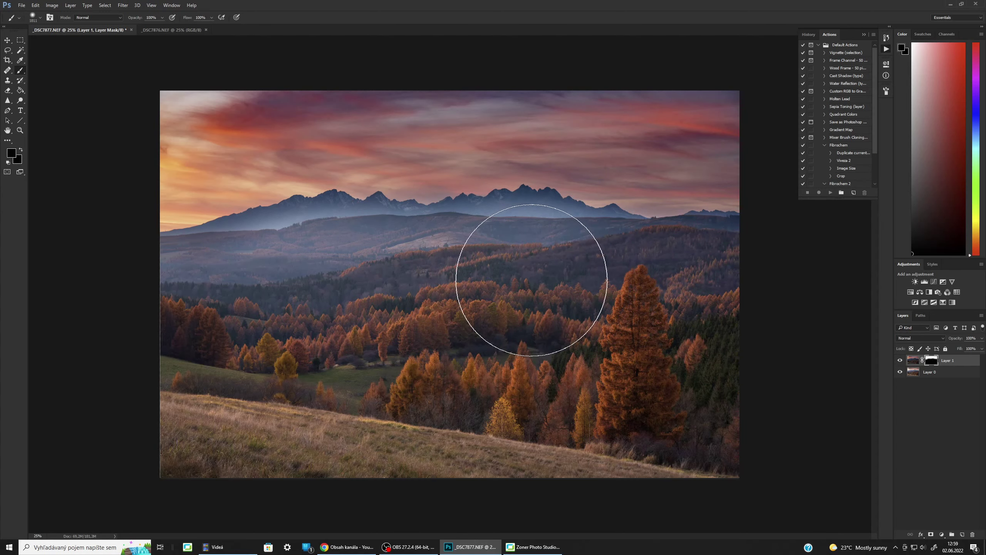
{"action": "left_click_drag", "start_coordinate": [315, 294], "coordinate": [105, 316]}
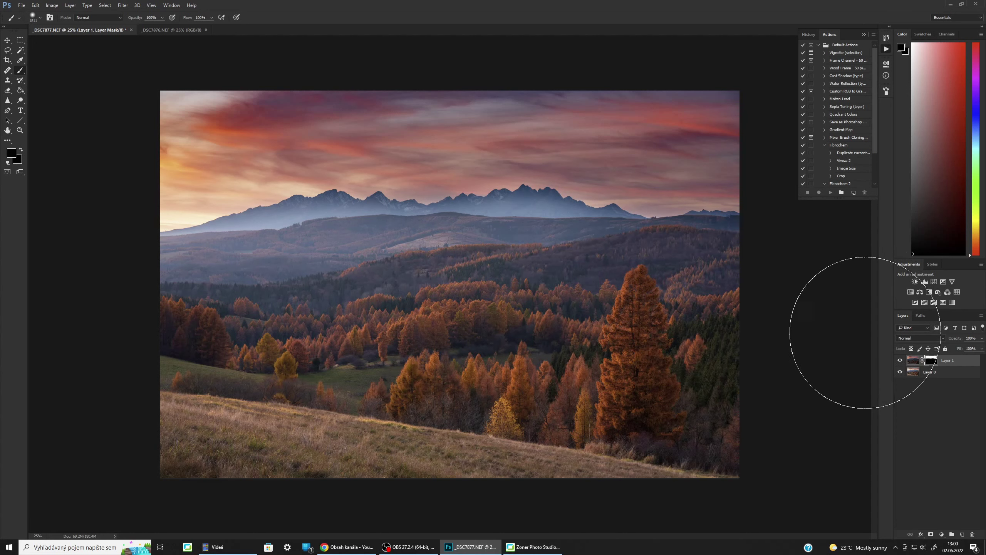
Reduce the brush size and mask out the darker exposure over the hills just below the mountain peaks
{"action": "left_click", "coordinate": [40, 18]}
{"action": "left_click_drag", "start_coordinate": [89, 43], "coordinate": [85, 43]}
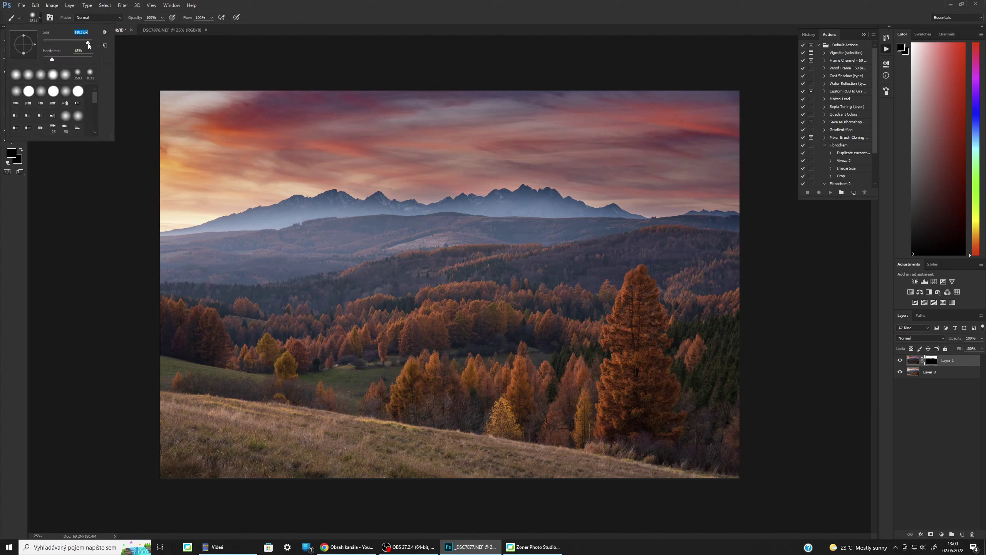
{"action": "left_click", "coordinate": [324, 243]}
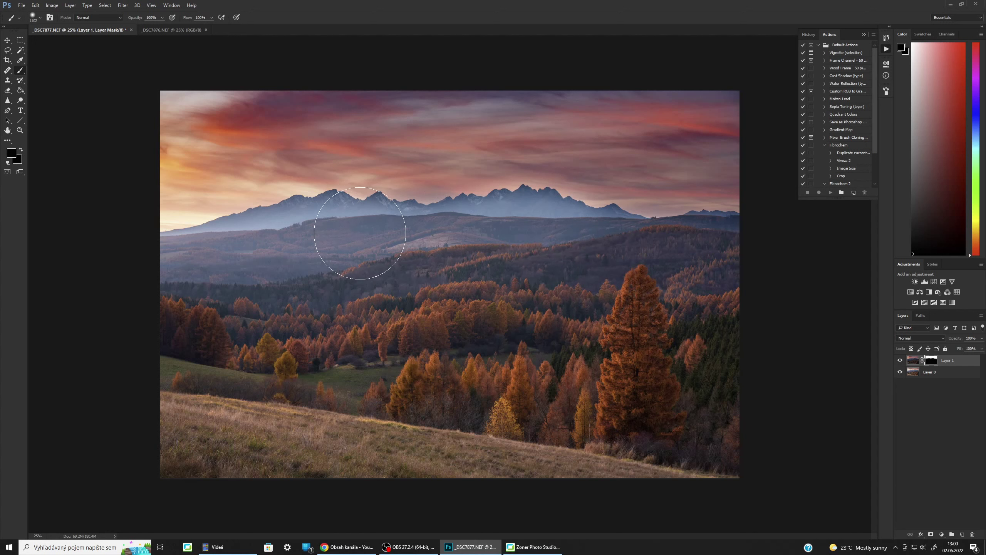
Set the foreground color to white for restoring parts of Layer 1's mask
{"action": "key", "text": "v"}
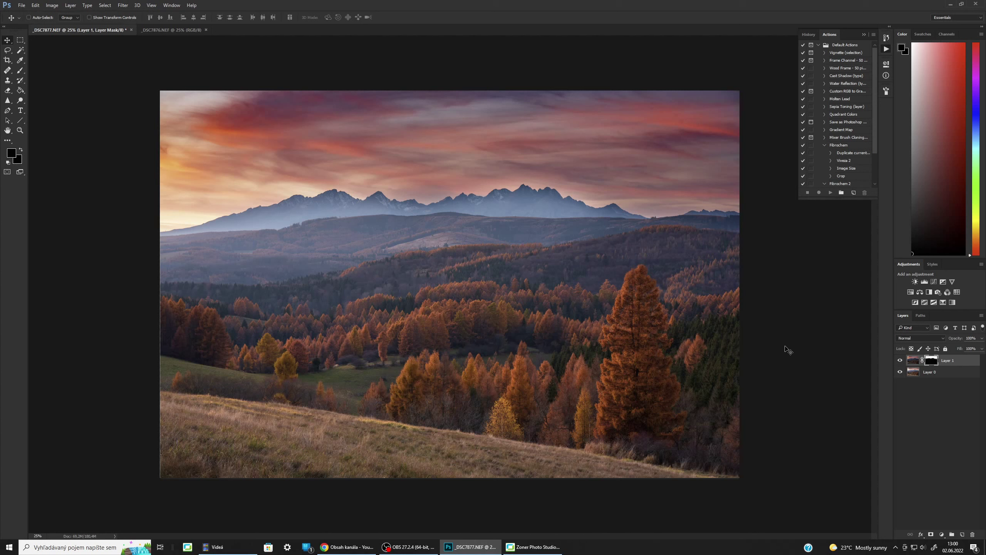
{"action": "key", "text": "ctrl+i"}
{"action": "left_click", "coordinate": [12, 153]}
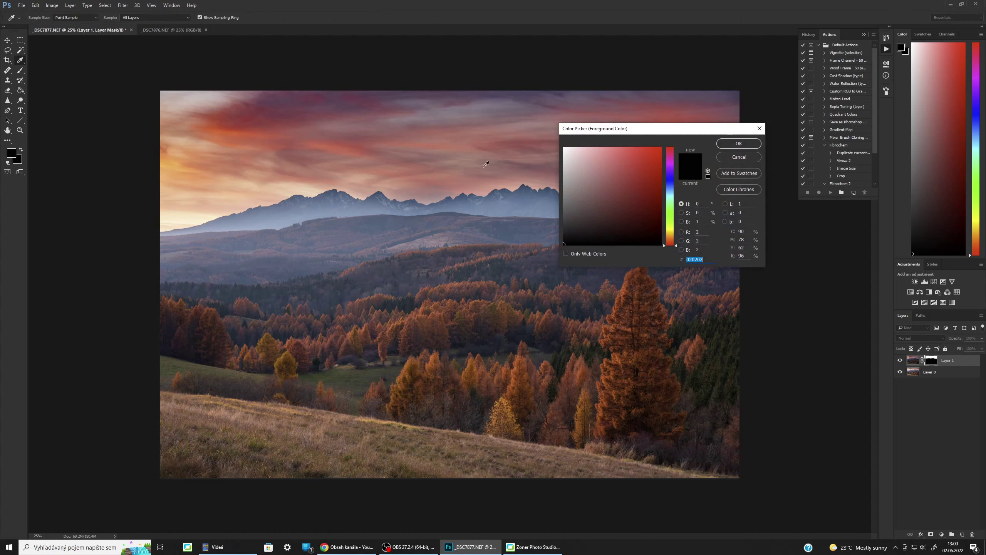
{"action": "left_click", "coordinate": [563, 147]}
{"action": "left_click", "coordinate": [739, 144]}
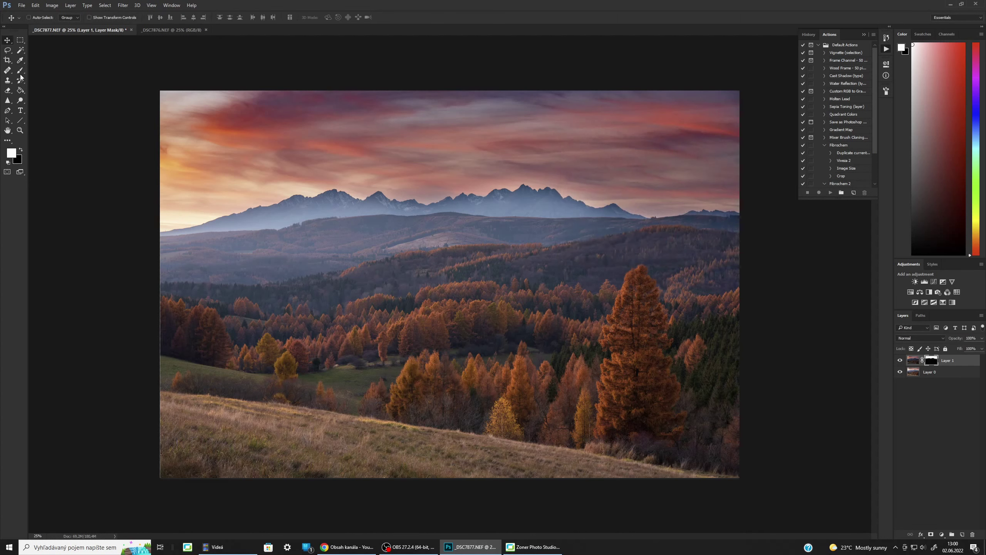
Paint white with a large soft brush on Layer 1's mask over the forest and meadow to bring back the darker exposure
{"action": "left_click", "coordinate": [21, 72]}
{"action": "mouse_move", "coordinate": [700, 379]}
{"action": "left_mouse_down"}
{"action": "mouse_move", "coordinate": [522, 419]}
{"action": "mouse_move", "coordinate": [537, 430]}
{"action": "left_mouse_up"}
{"action": "left_click_drag", "start_coordinate": [666, 343], "coordinate": [418, 412]}
{"action": "left_click_drag", "start_coordinate": [642, 458], "coordinate": [444, 462]}
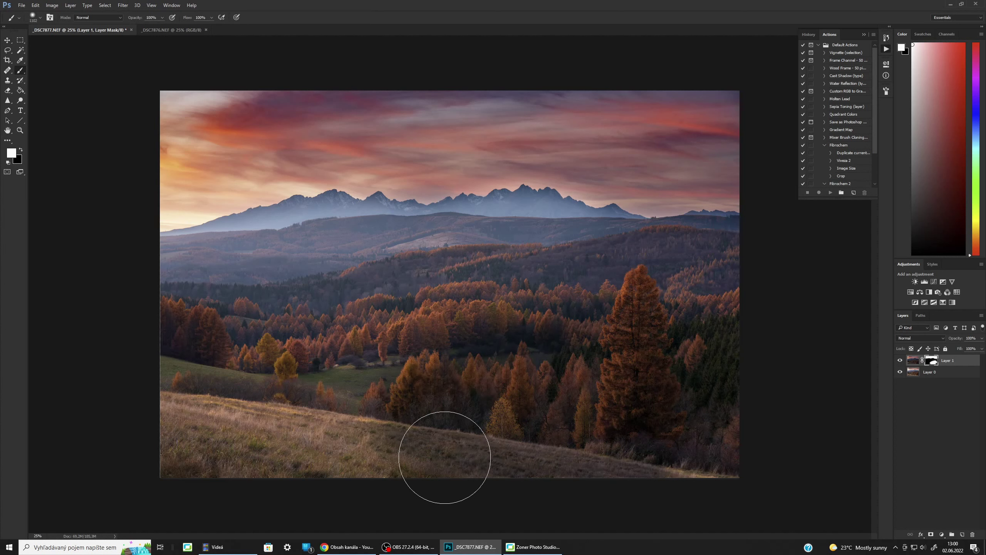
Step back through the history to undo the white brush strokes on Layer 1's mask
{"action": "left_click", "coordinate": [36, 5]}
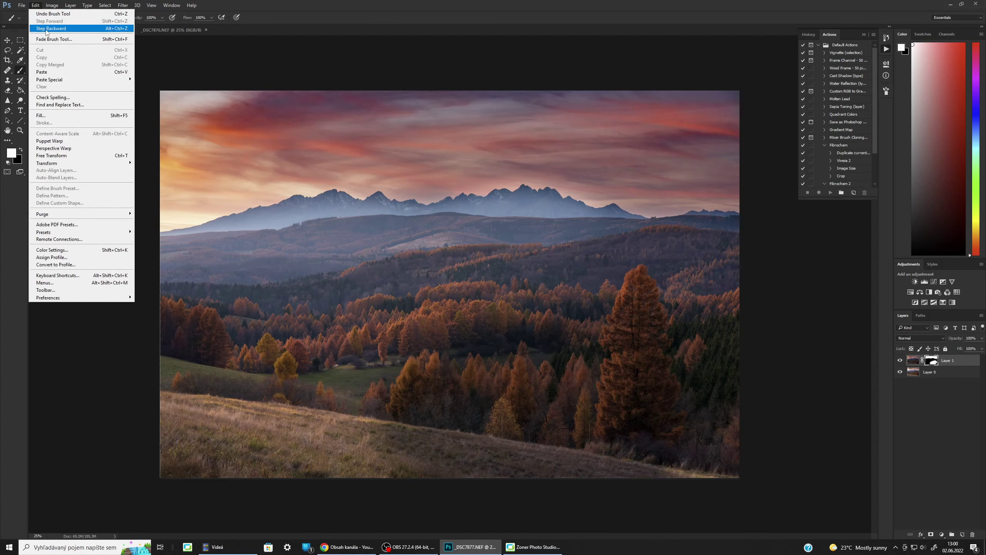
{"action": "left_click", "coordinate": [45, 31]}
{"action": "left_click", "coordinate": [35, 5]}
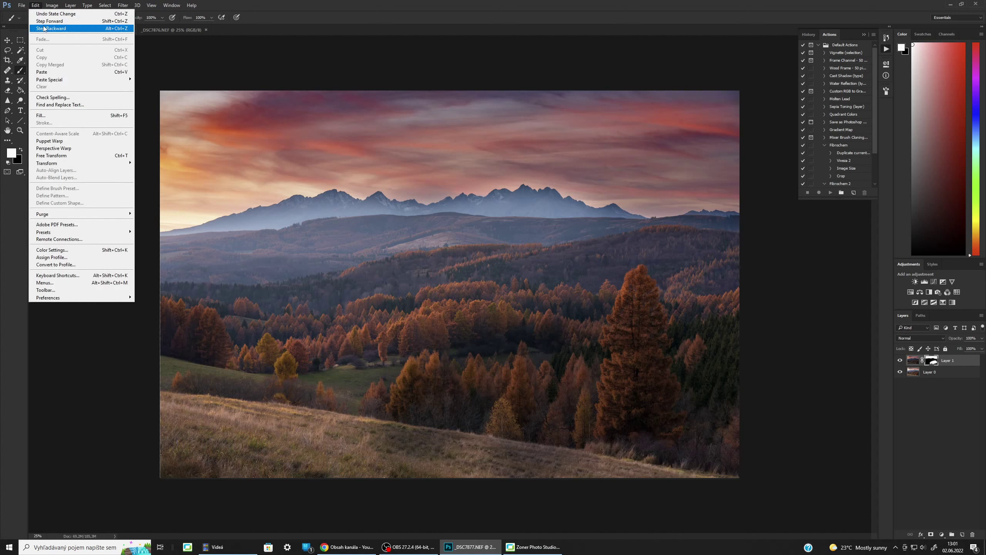
{"action": "left_click", "coordinate": [48, 28]}
{"action": "left_click", "coordinate": [35, 5]}
{"action": "left_click", "coordinate": [49, 28]}
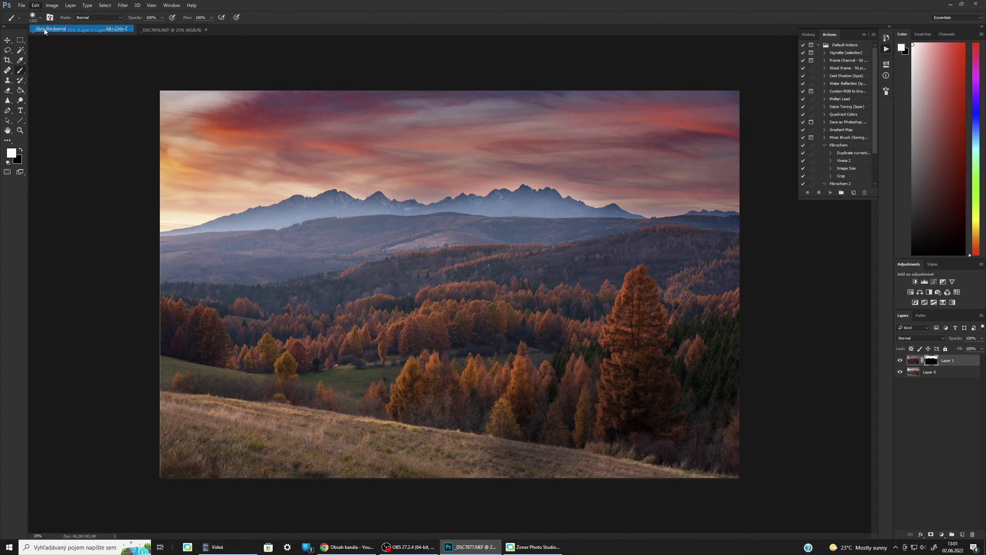
{"action": "left_click", "coordinate": [38, 6]}
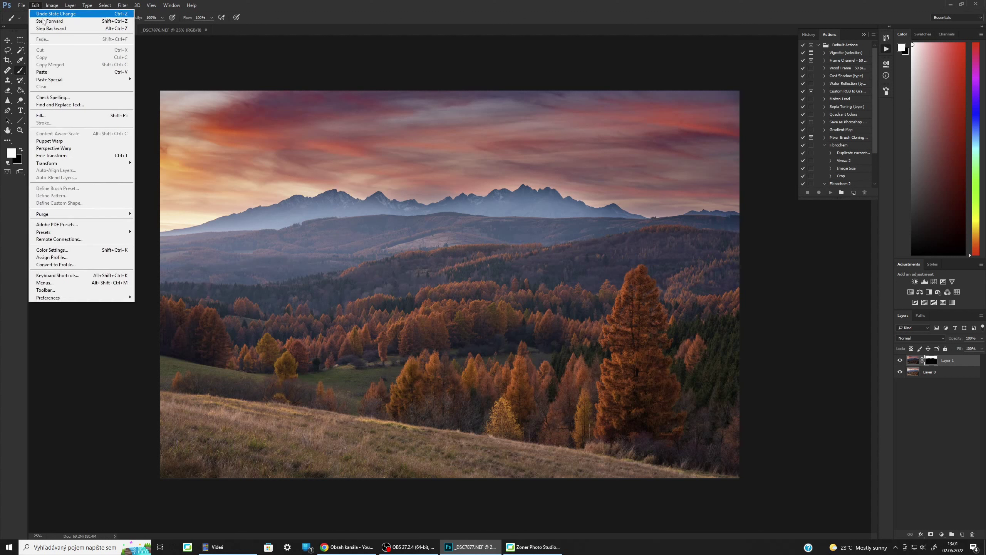
{"action": "left_click", "coordinate": [46, 28]}
{"action": "left_click", "coordinate": [36, 6]}
{"action": "left_click", "coordinate": [46, 29]}
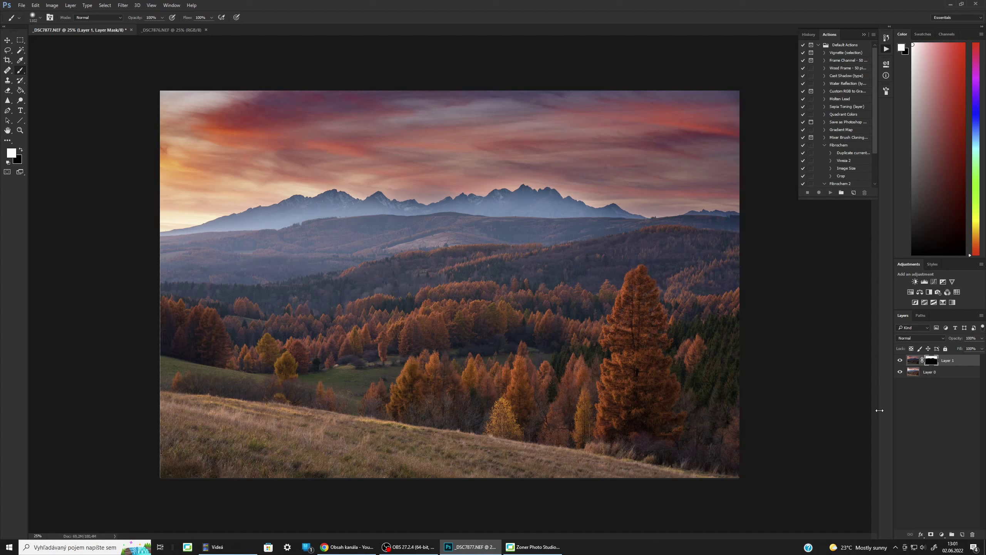
Merge the two exposure layers into one and open the result in the Nik Collection's Color Efex Pro 4 filter
{"action": "key", "text": "ctrl+shift+e"}
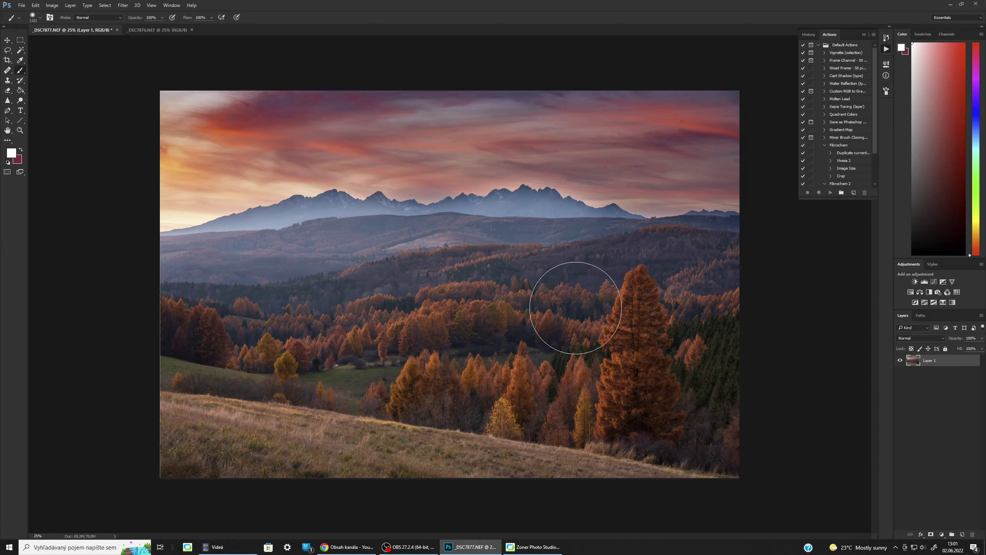
{"action": "left_click", "coordinate": [120, 6]}
{"action": "mouse_move", "coordinate": [156, 171]}
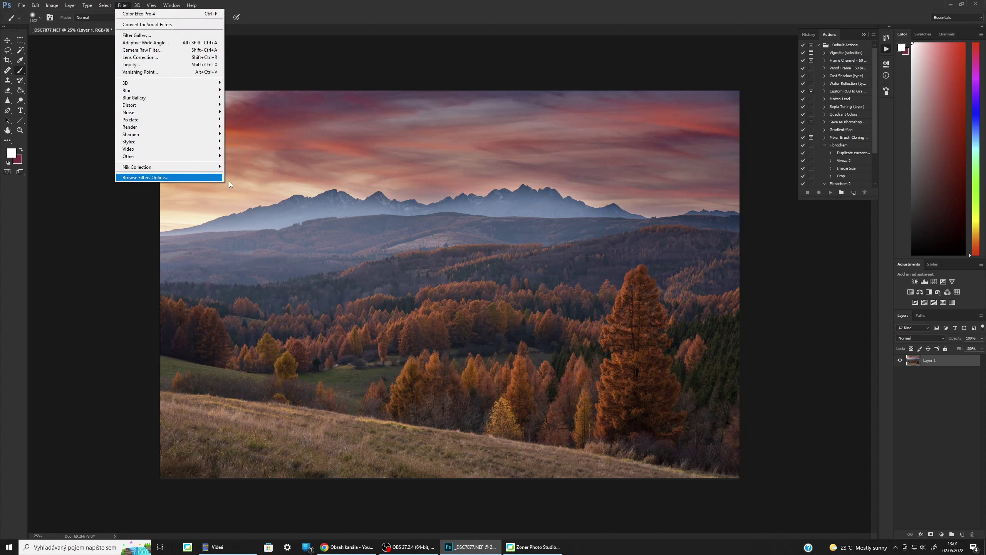
{"action": "left_click", "coordinate": [273, 174]}
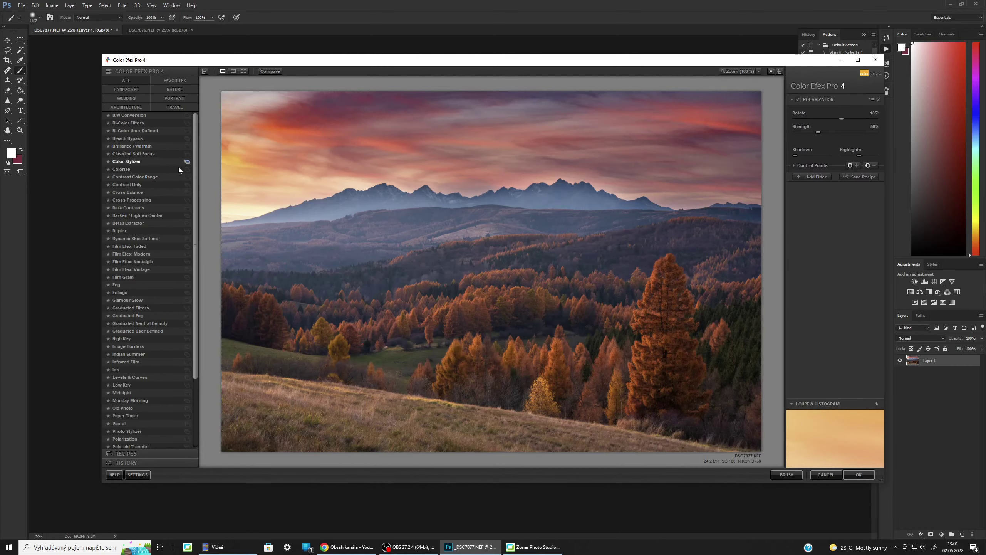
Set the strength of the Polarization filter to 60%
{"action": "left_click_drag", "start_coordinate": [194, 175], "coordinate": [192, 290]}
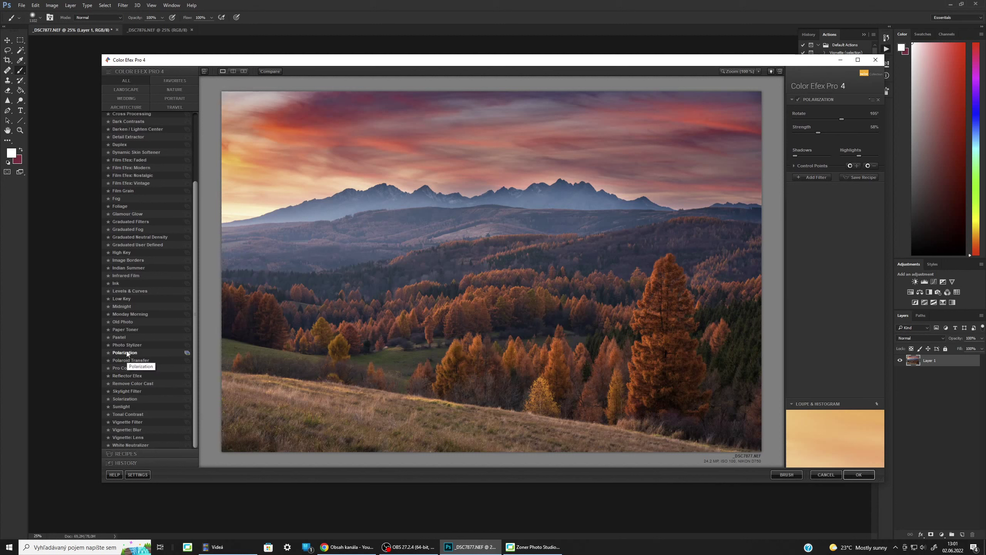
{"action": "mouse_move", "coordinate": [818, 132]}
{"action": "left_mouse_down"}
{"action": "mouse_move", "coordinate": [802, 133]}
{"action": "mouse_move", "coordinate": [897, 134]}
{"action": "mouse_move", "coordinate": [769, 134]}
{"action": "mouse_move", "coordinate": [831, 129]}
{"action": "mouse_move", "coordinate": [806, 129]}
{"action": "mouse_move", "coordinate": [822, 128]}
{"action": "left_mouse_up"}
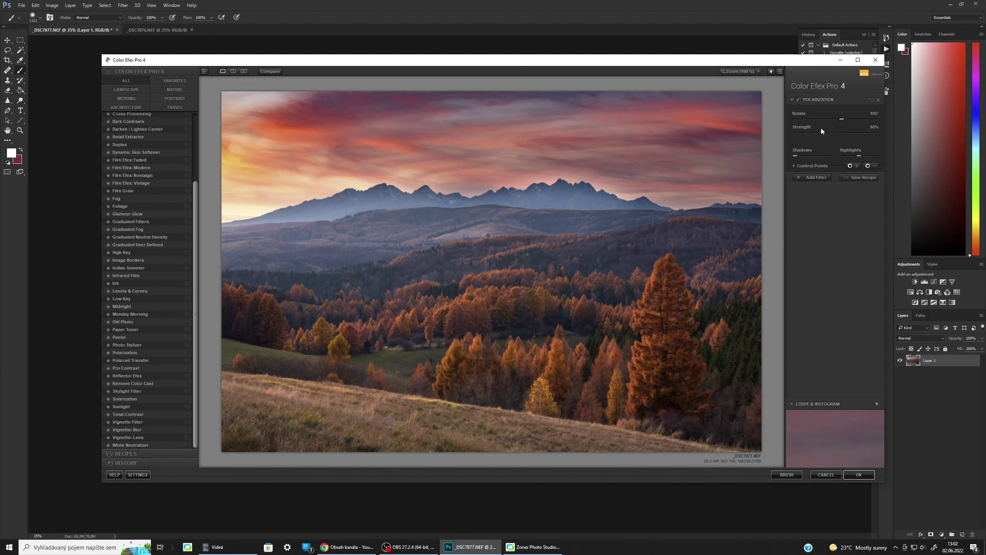
Add a Skylight Filter with adjusted strength, apply both effects to the photo and merge the resulting layer down
{"action": "left_click", "coordinate": [812, 178]}
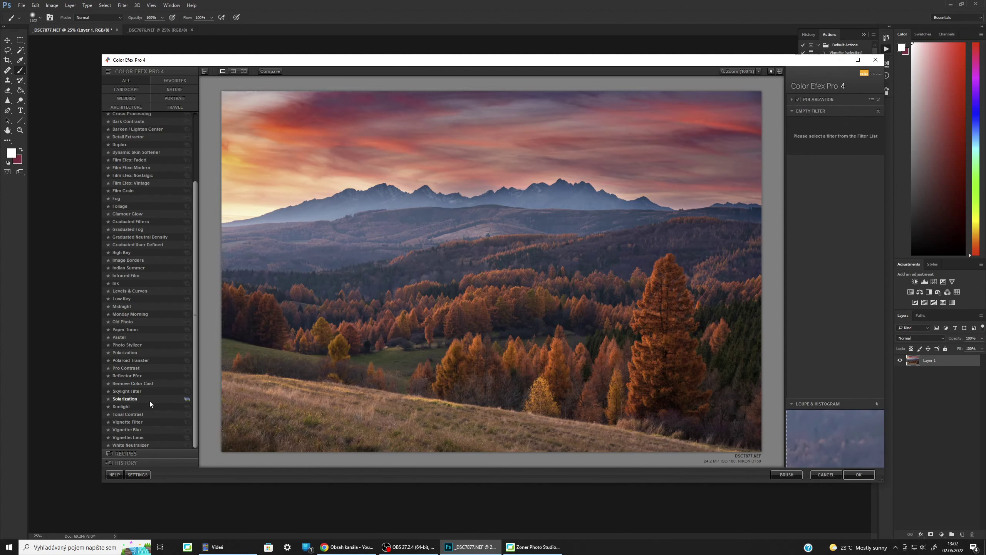
{"action": "left_click", "coordinate": [125, 390]}
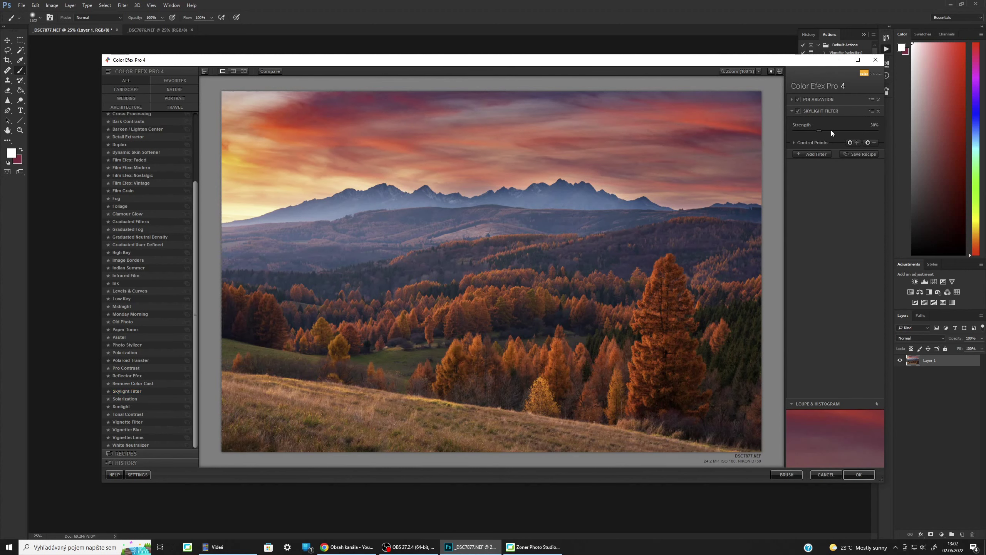
{"action": "left_click_drag", "start_coordinate": [864, 130], "coordinate": [802, 132]}
{"action": "left_click", "coordinate": [856, 474]}
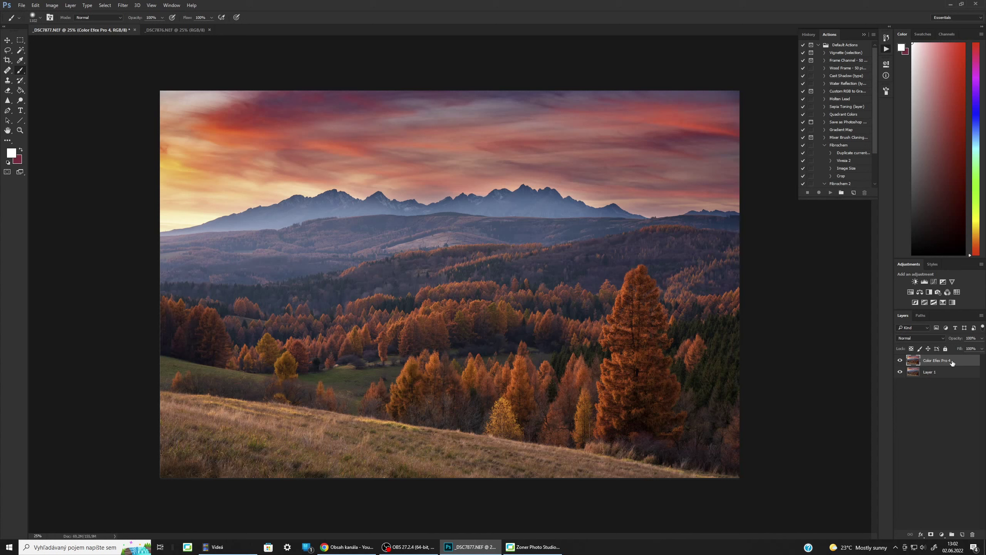
{"action": "key", "text": "ctrl+e"}
Switch to Zoner Photo Studio to view the original exposures _DSC7877.NEF and _DSC7876.NEF, and return to Photoshop
{"action": "left_click", "coordinate": [554, 550]}
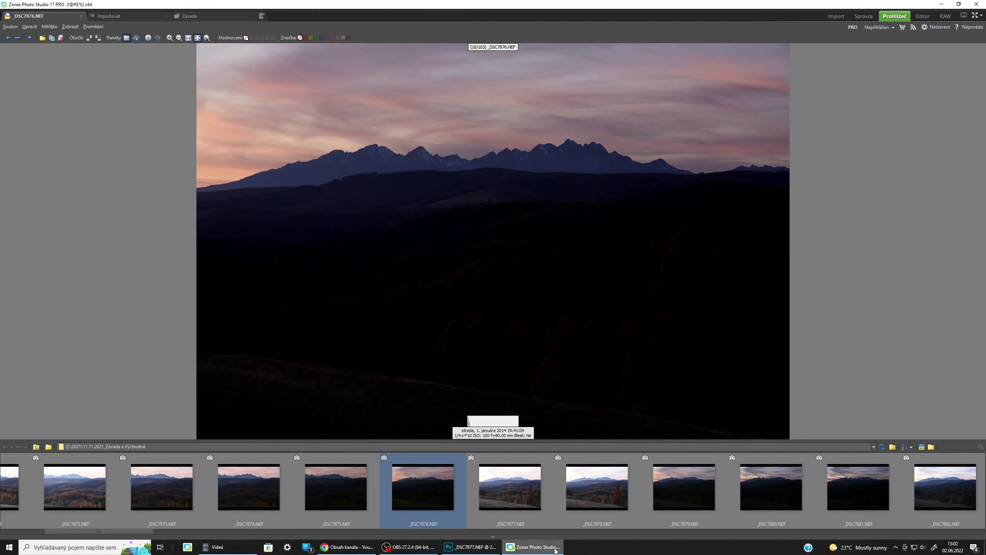
{"action": "left_click", "coordinate": [497, 491]}
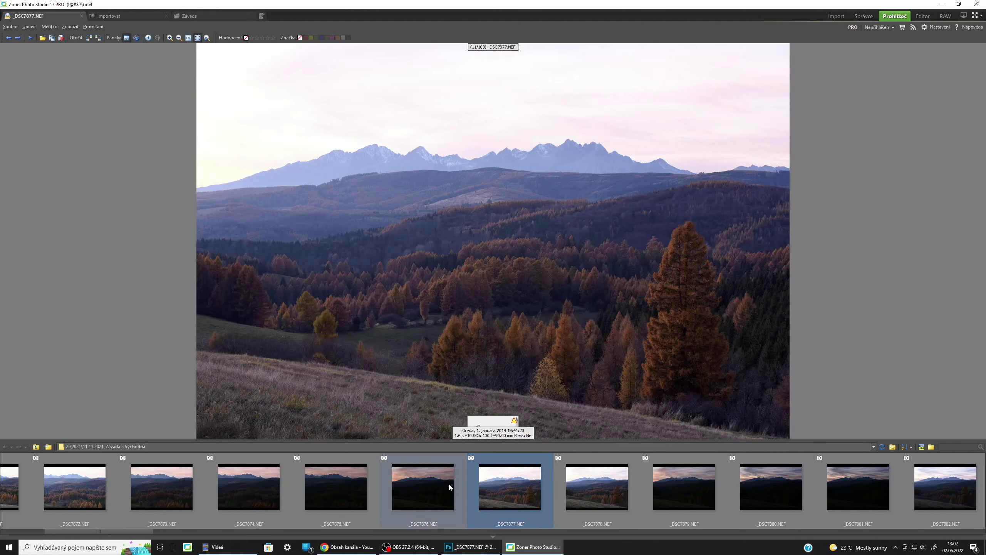
{"action": "left_click", "coordinate": [439, 482]}
{"action": "left_click", "coordinate": [478, 546]}
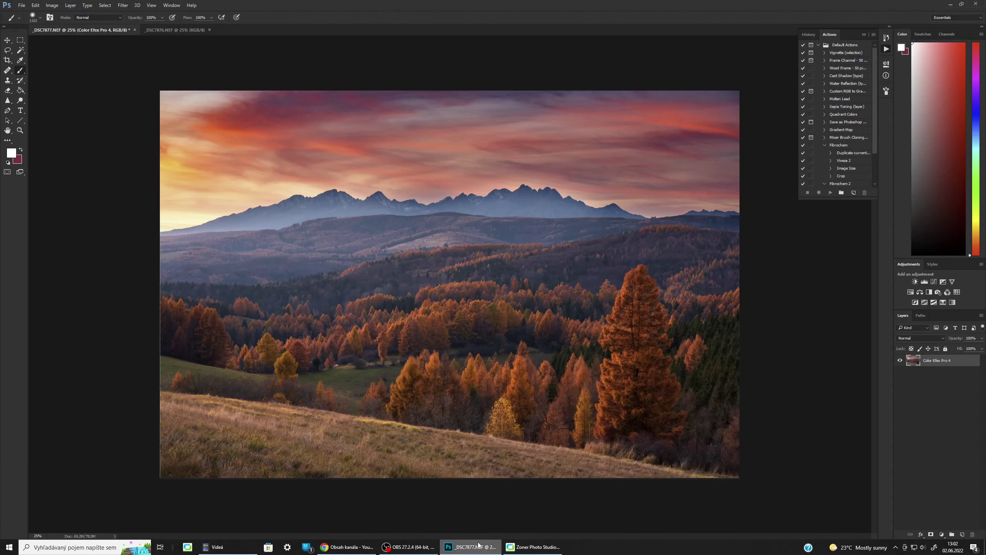